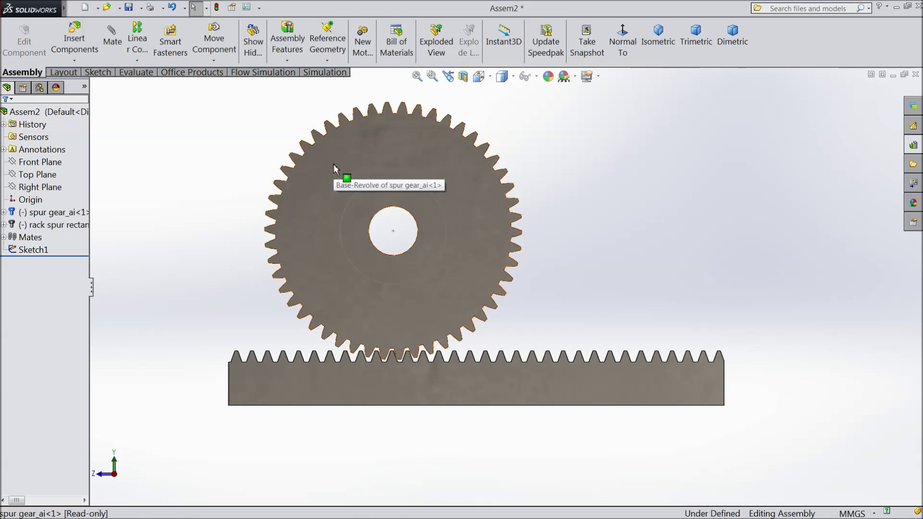
Drag the spur gear in Assem2 to show it sliding the meshed rack, then start a new document.
mouse_move(372, 154)
left_mouse_down()
mouse_move(413, 155)
mouse_move(416, 163)
mouse_move(368, 159)
mouse_move(398, 161)
mouse_move(453, 220)
mouse_move(448, 191)
mouse_move(386, 162)
mouse_move(313, 185)
mouse_move(344, 182)
mouse_move(452, 209)
mouse_move(398, 184)
left_mouse_up()
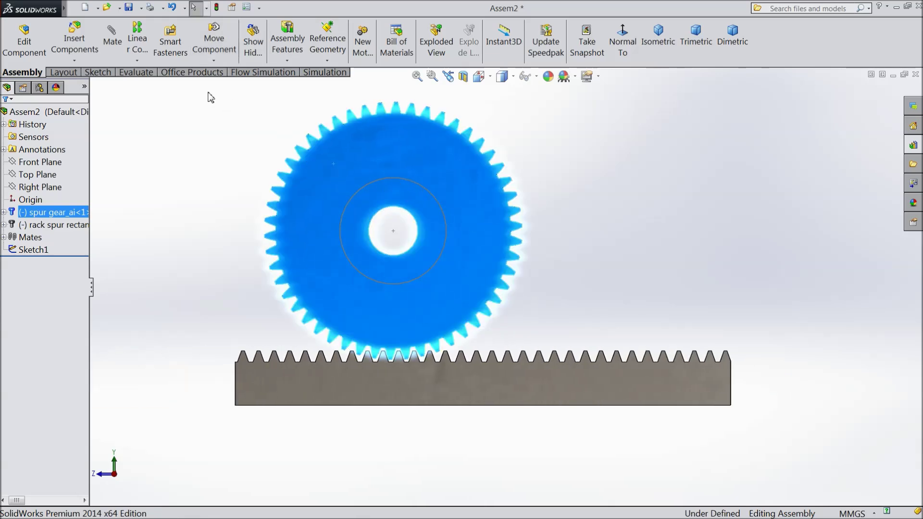
left_click(86, 9)
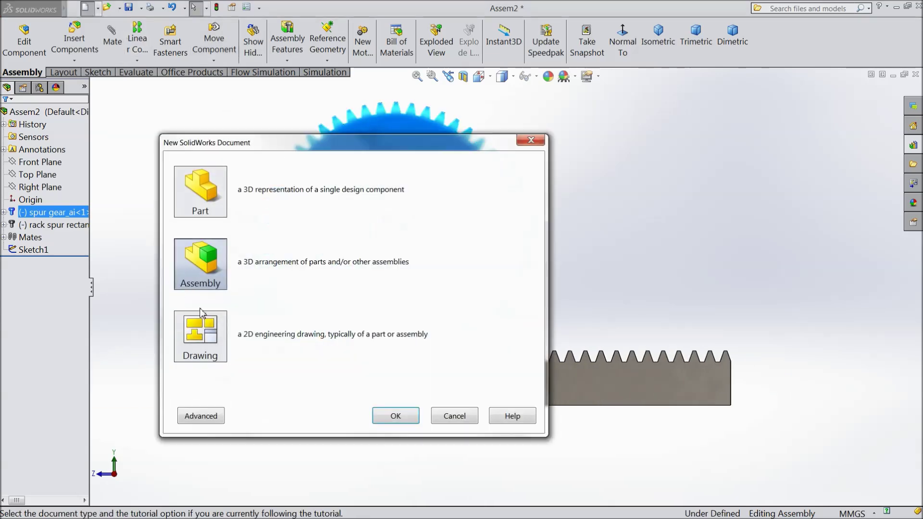
Create an empty assembly and browse Toolbox to ANSI Inch > Power Transmission > Gears.
left_click(394, 417)
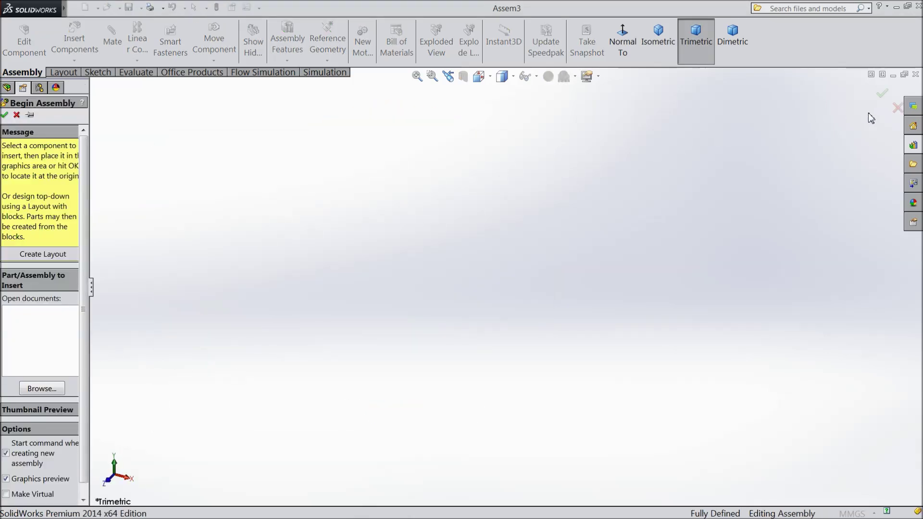
left_click(897, 108)
left_click(913, 145)
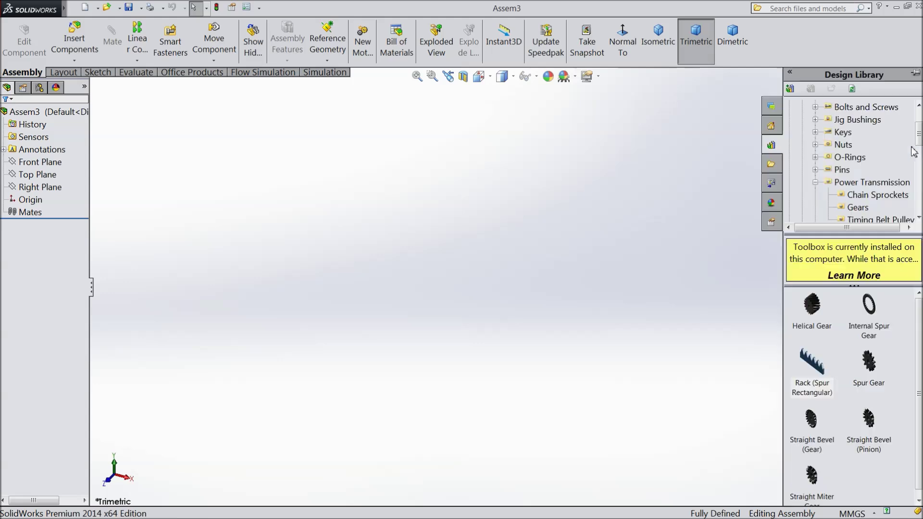
scroll(907, 155, "up", 2)
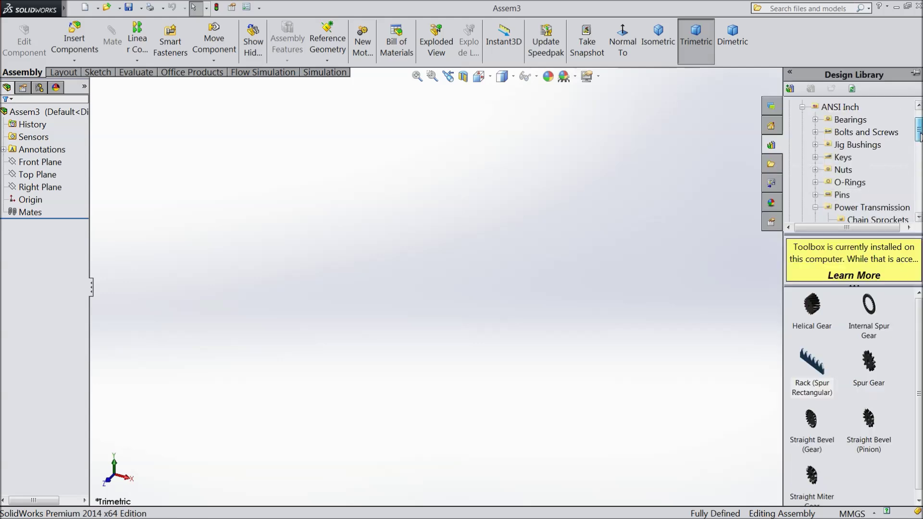
scroll(857, 130, "up", 2)
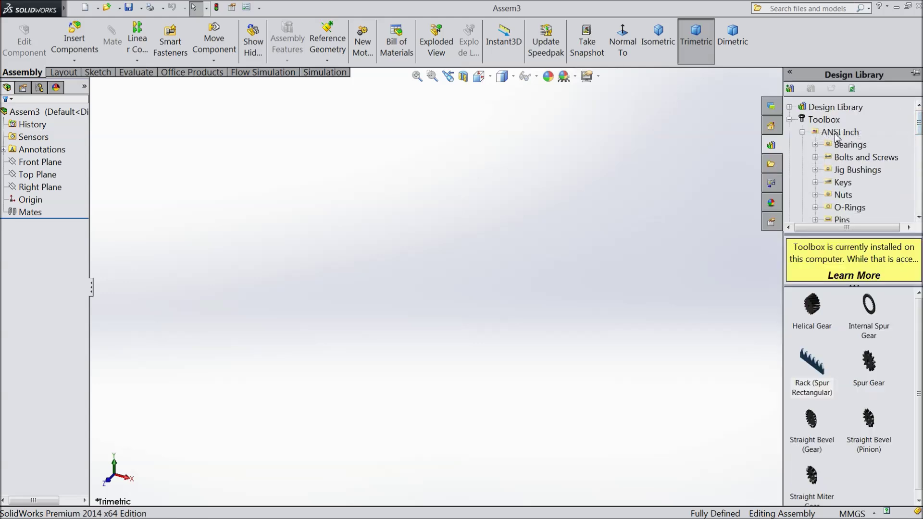
left_click(837, 134)
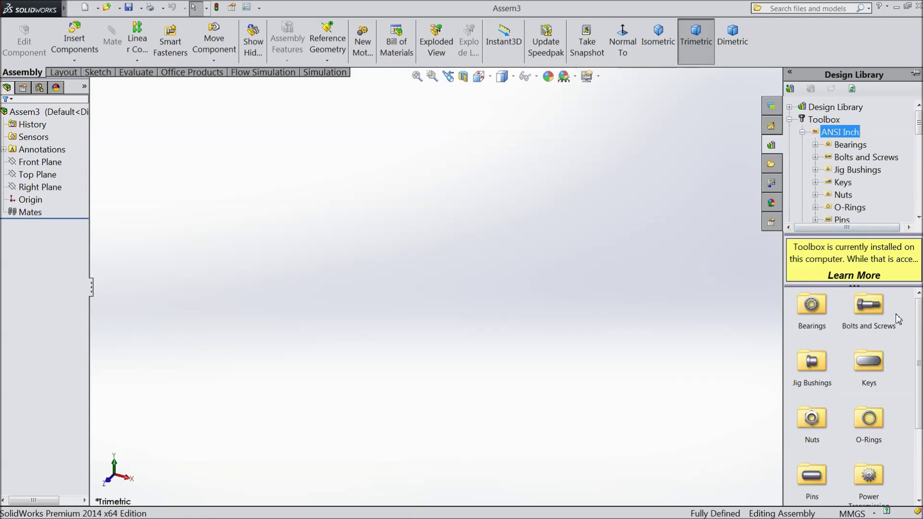
left_click_drag(917, 321, 916, 454)
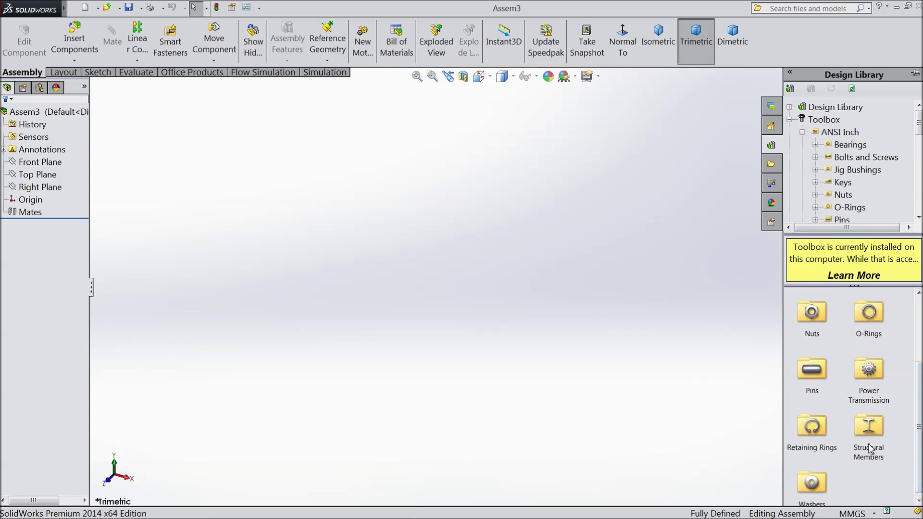
double_click(859, 390)
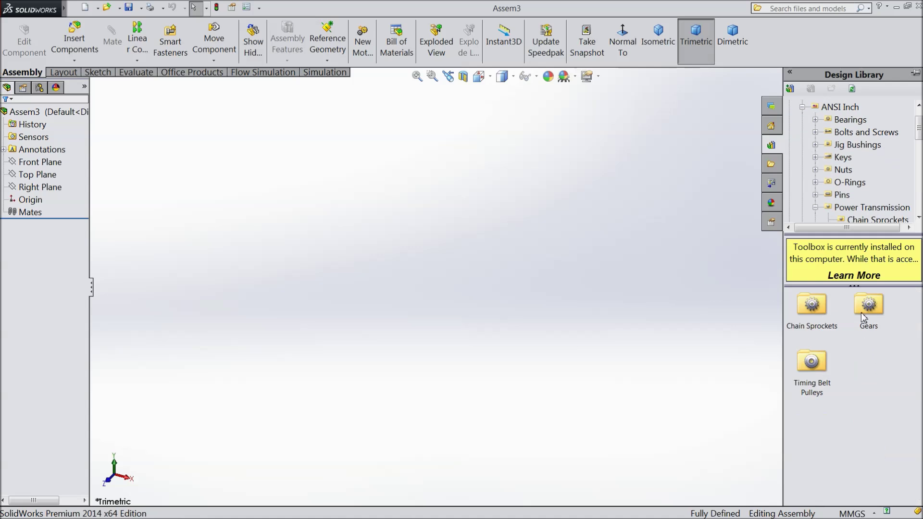
double_click(867, 306)
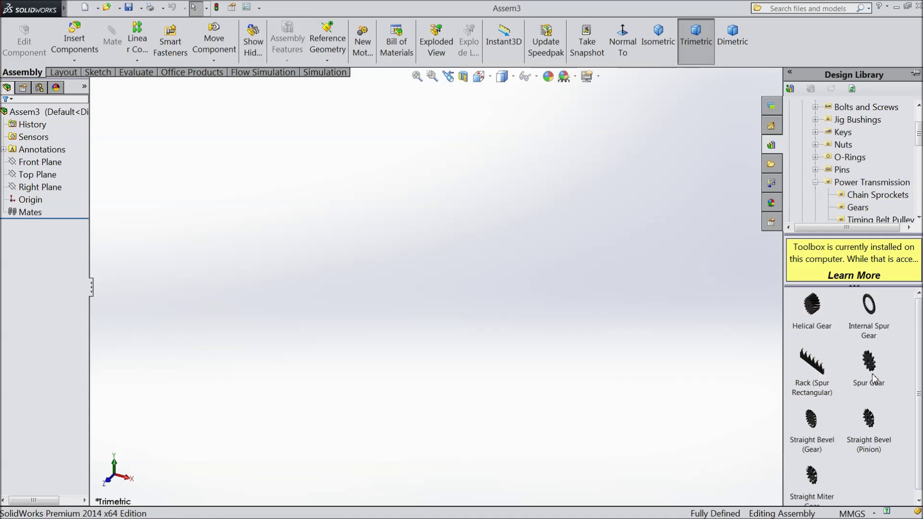
Insert one Spur Gear with diametral pitch 10 and 50 teeth into the assembly.
left_click_drag(870, 367, 456, 263)
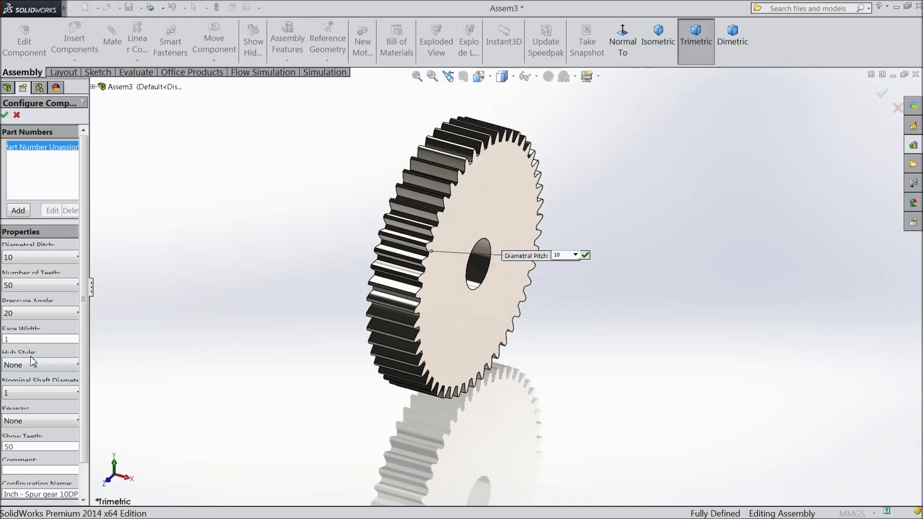
left_click(5, 118)
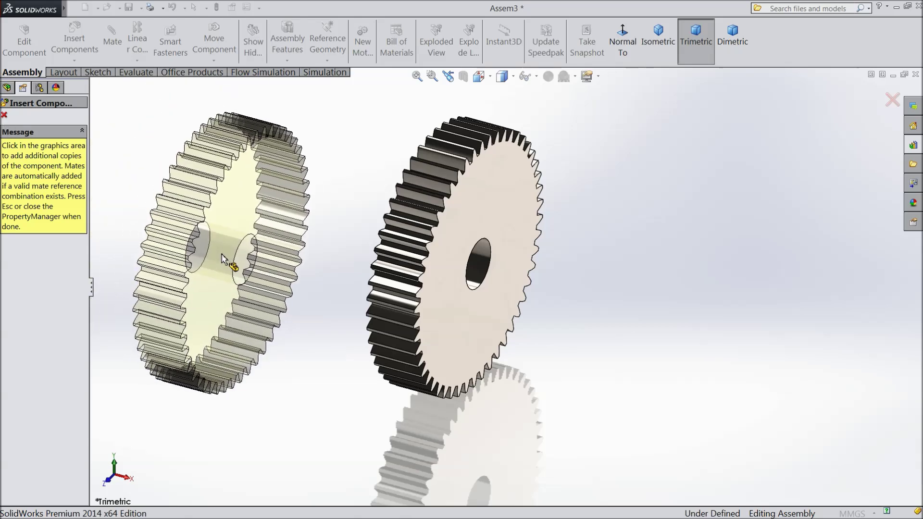
left_click(5, 117)
mouse_move(266, 276)
middle_mouse_down()
mouse_move(231, 281)
mouse_move(176, 228)
mouse_move(288, 258)
mouse_move(253, 263)
mouse_move(258, 201)
mouse_move(245, 259)
mouse_move(264, 240)
mouse_move(245, 270)
middle_mouse_up()
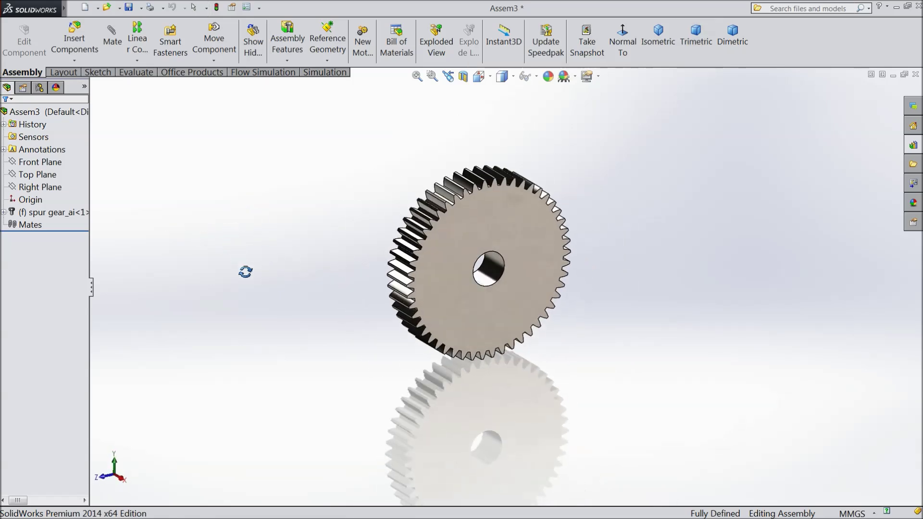
middle_click_drag(512, 306, 584, 290)
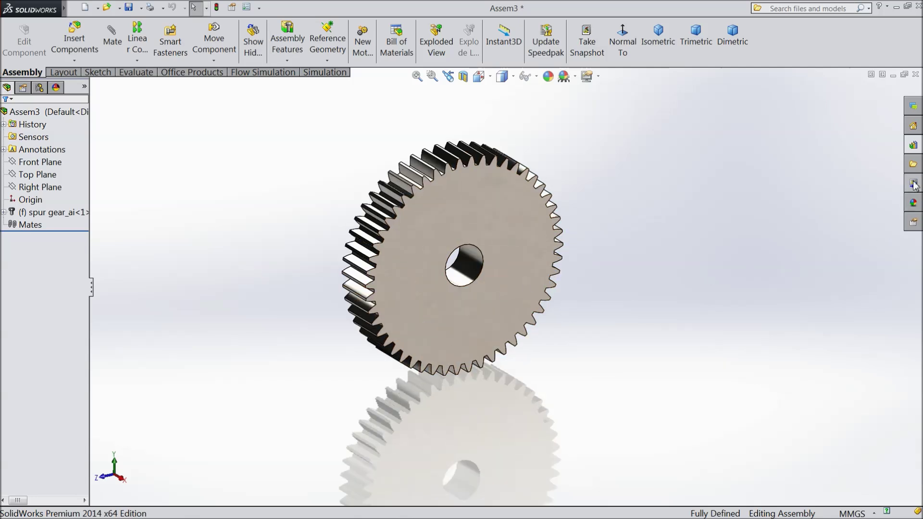
Place one Rack (Spur Rectangular) with diametral pitch 10 below the gear.
left_click(913, 144)
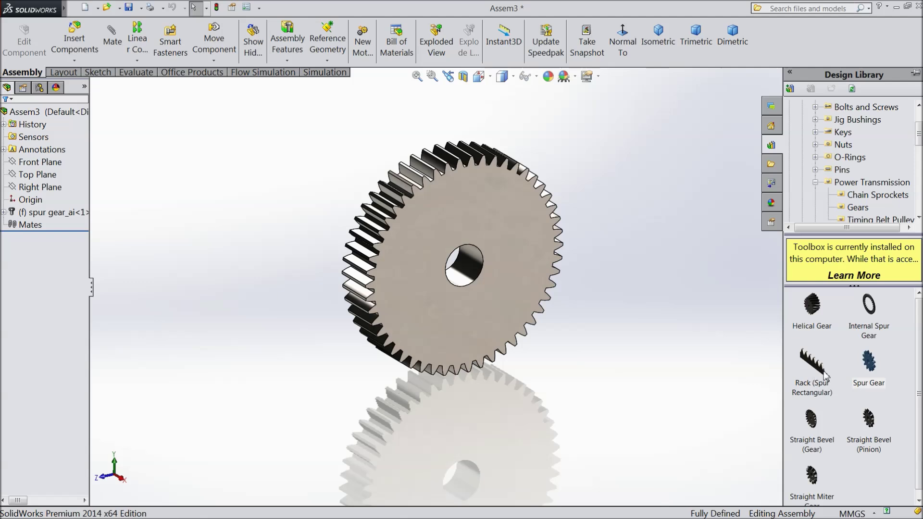
left_click_drag(824, 375, 506, 334)
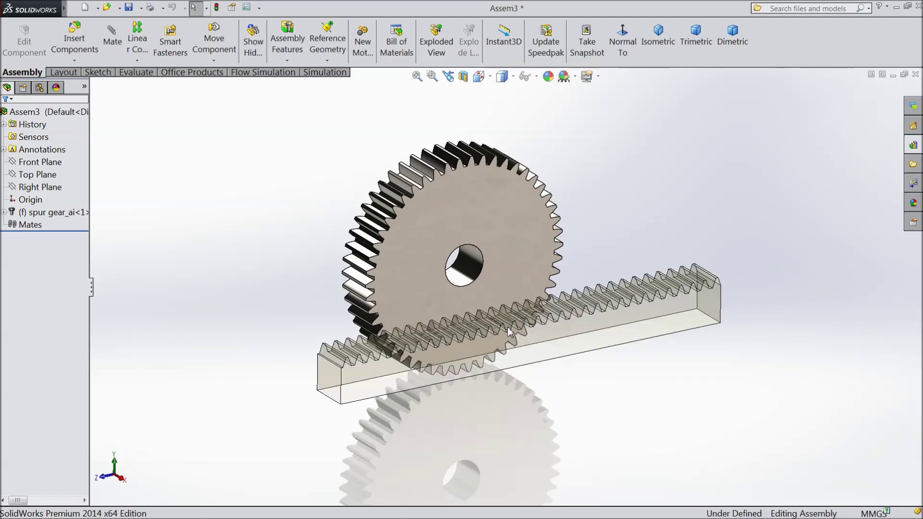
left_click_drag(507, 333, 440, 385)
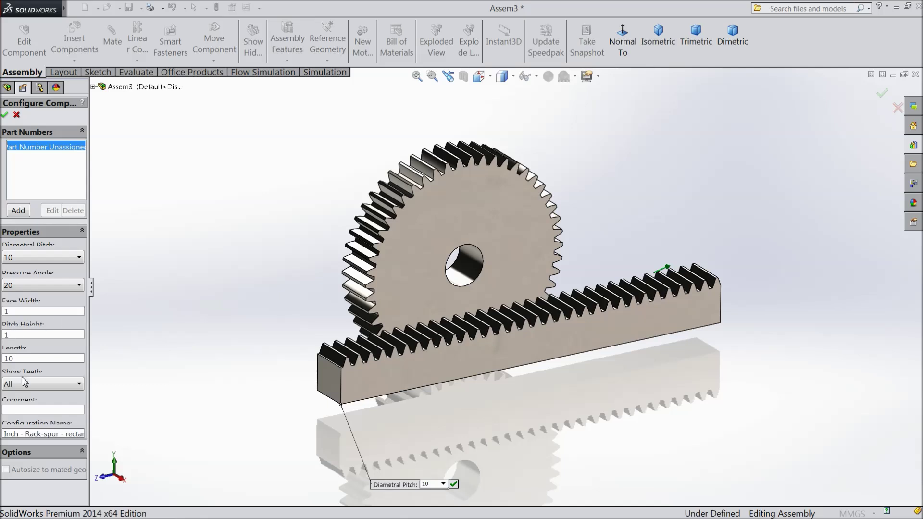
left_click(7, 115)
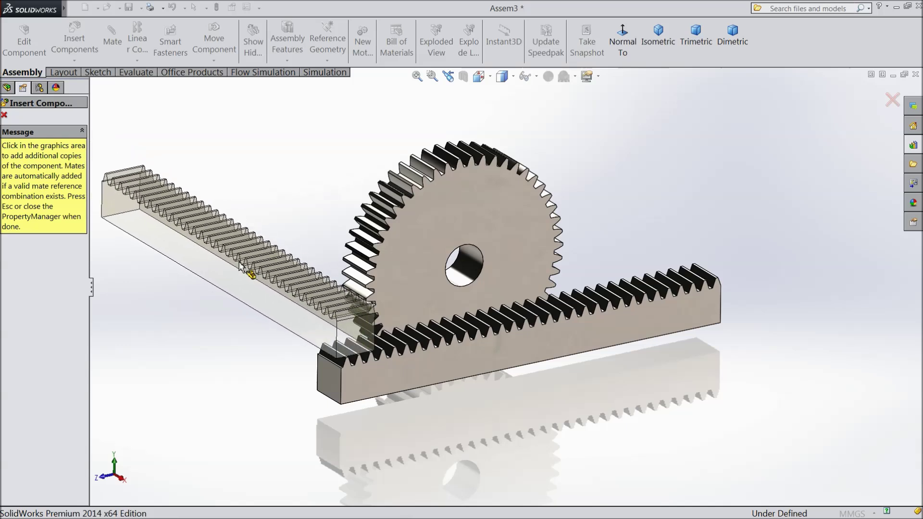
left_click(4, 116)
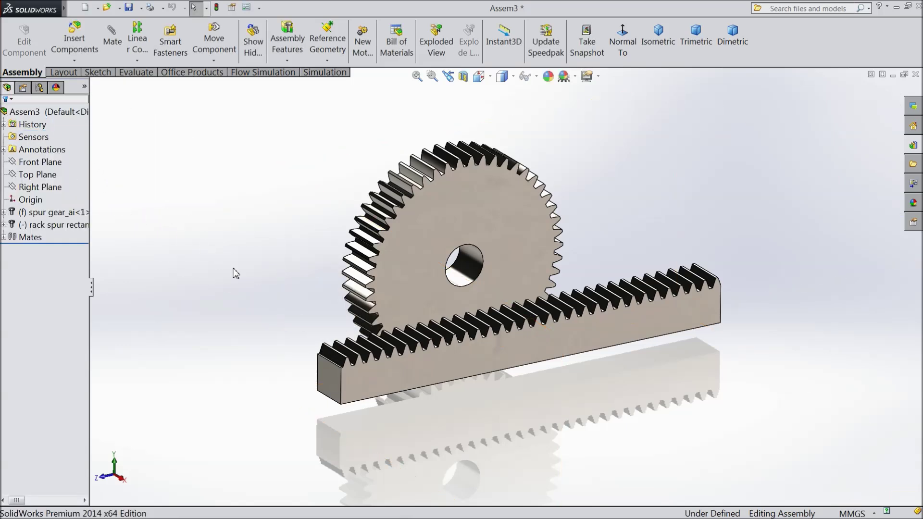
middle_click_drag(233, 273, 231, 298)
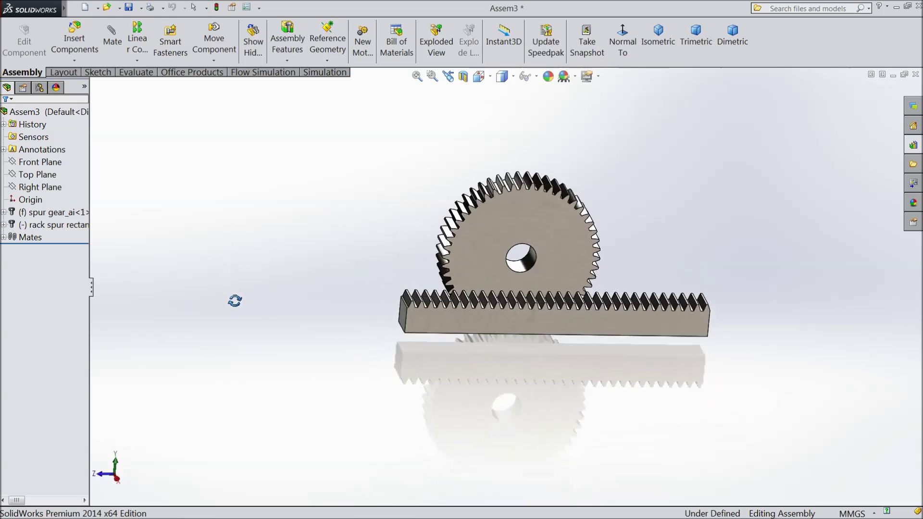
scroll(591, 272, "down", 3)
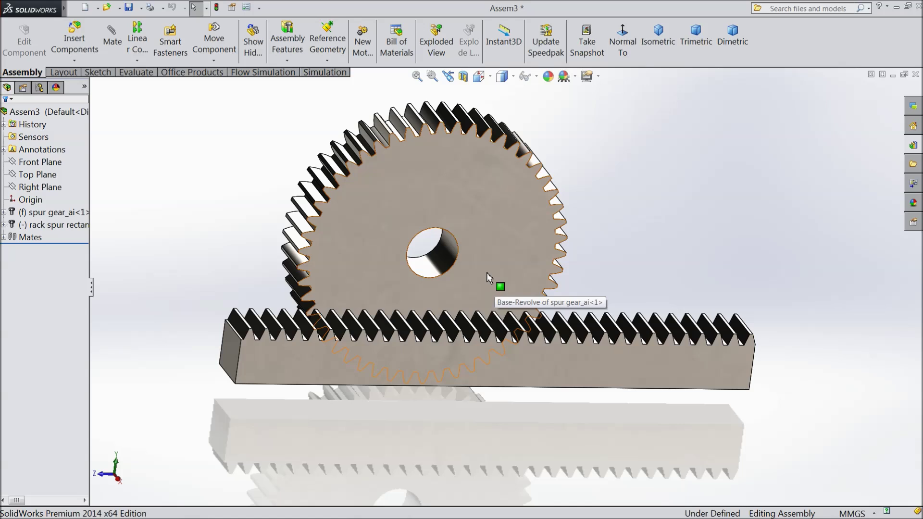
Set the spur gear to Float and start a sketch on the Right Plane.
right_click(473, 214)
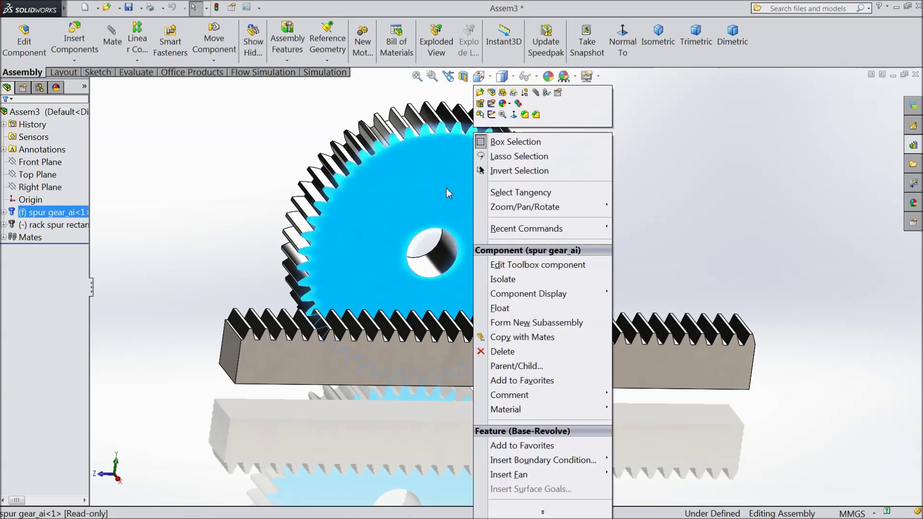
left_click(506, 310)
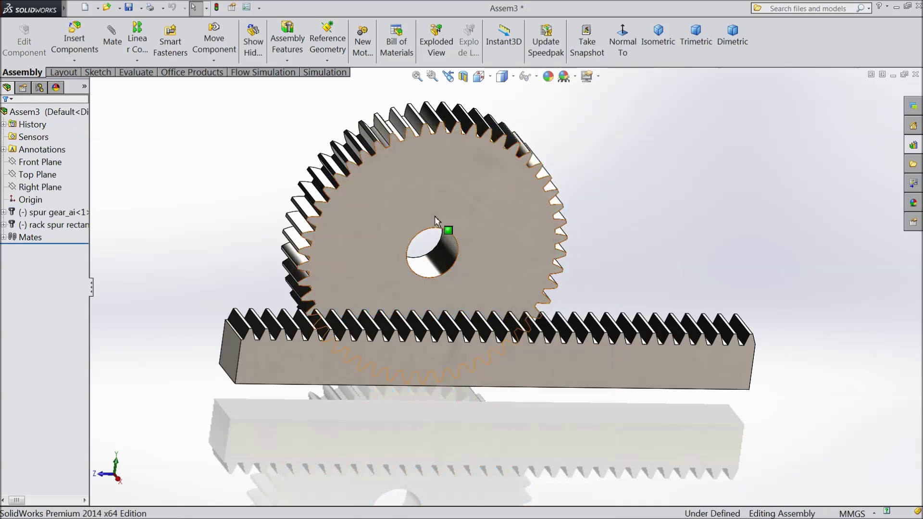
left_click(40, 187)
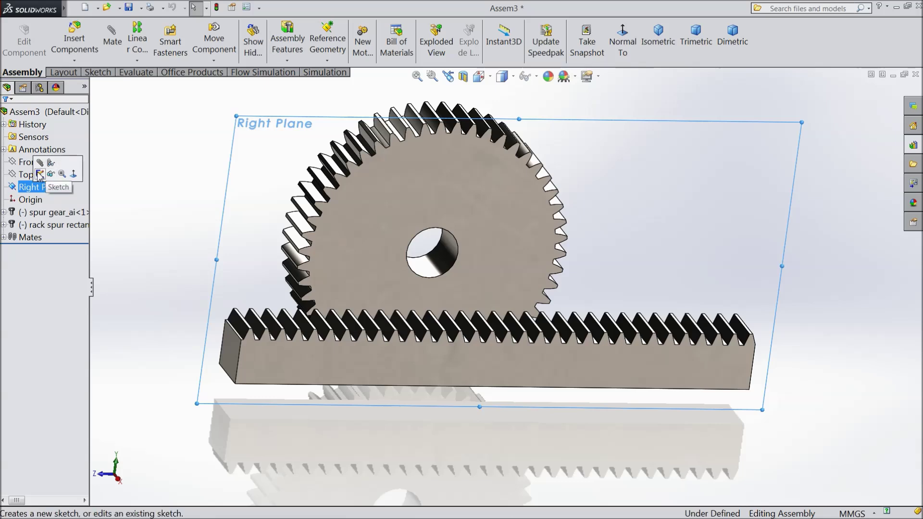
left_click(40, 174)
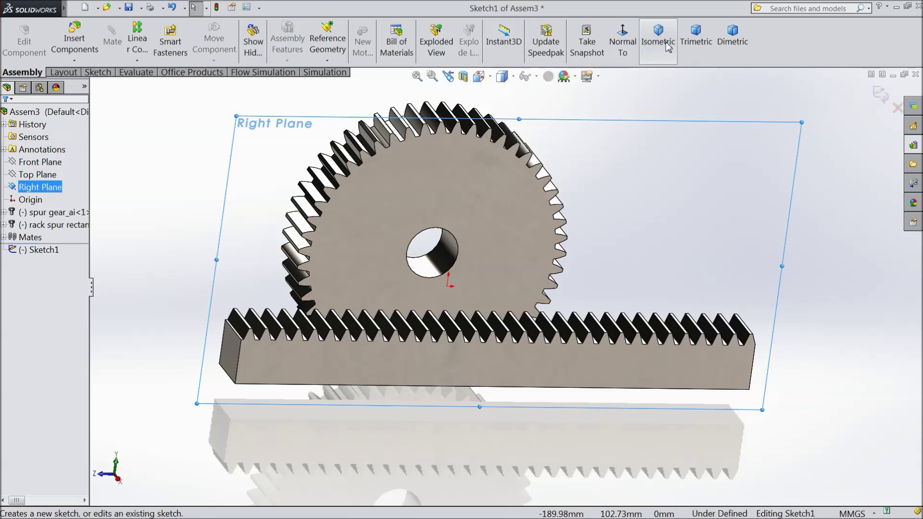
In a Normal To view, draw a circle on the gear face and make it fixed.
left_click(621, 45)
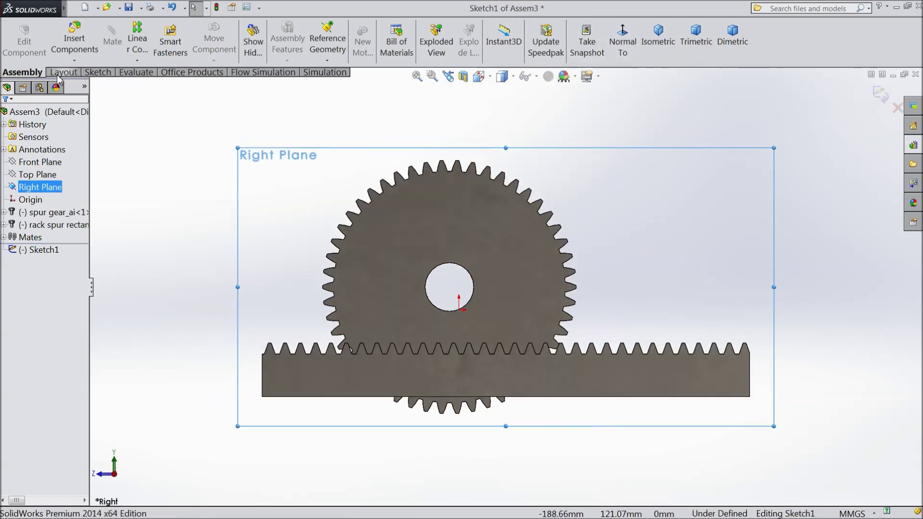
left_click(60, 72)
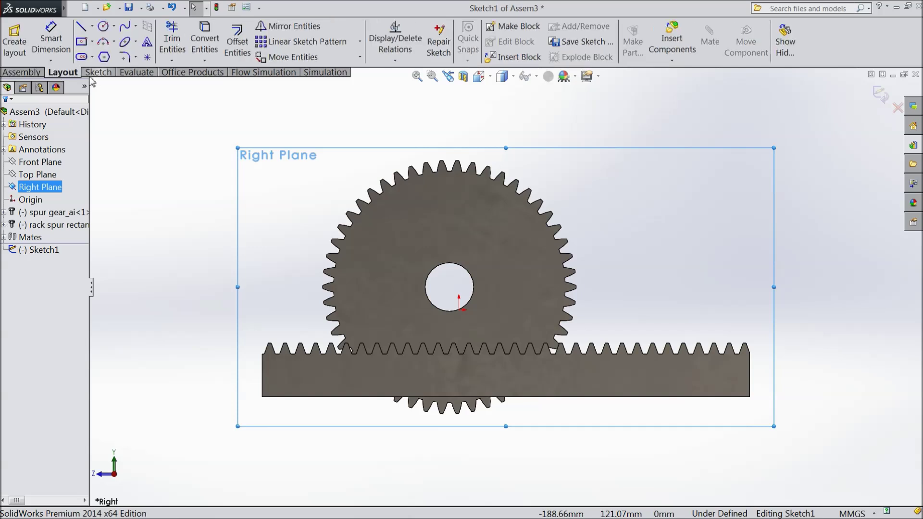
left_click(103, 26)
scroll(504, 267, "down", 2)
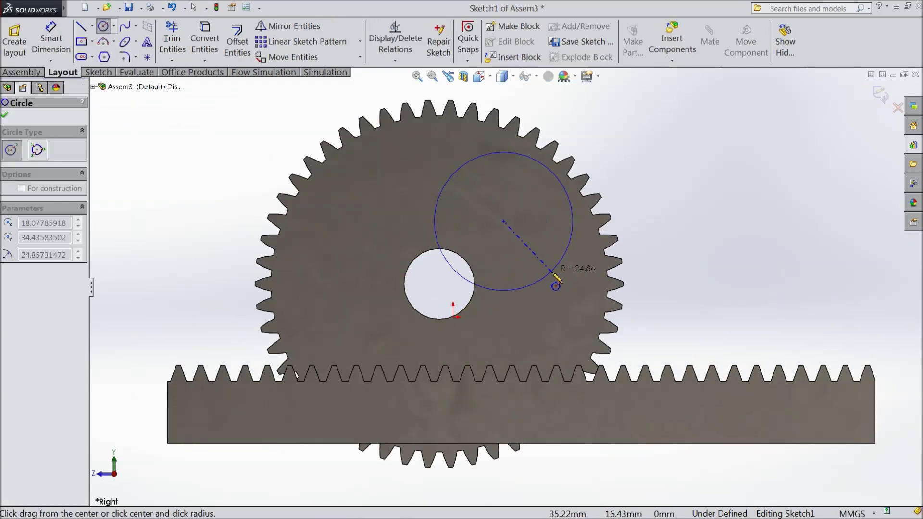
left_click(547, 275)
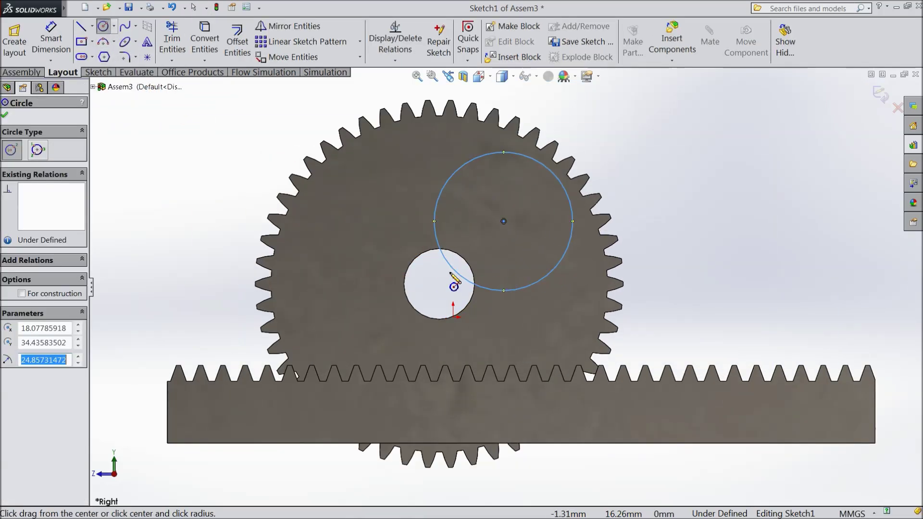
left_click(5, 116)
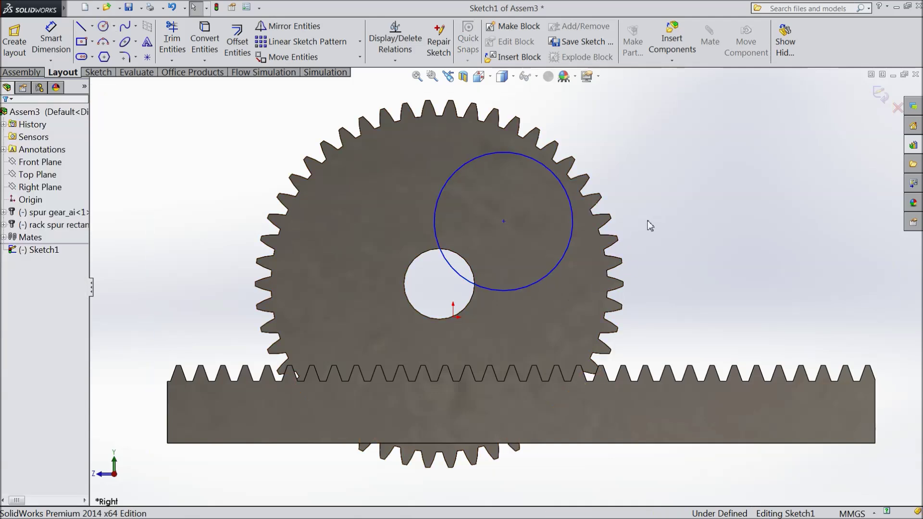
left_click(557, 270)
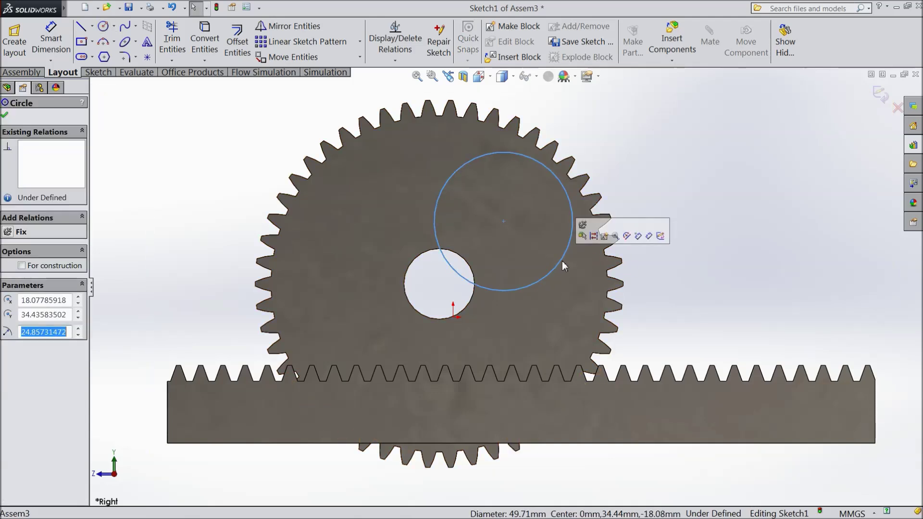
left_click(582, 226)
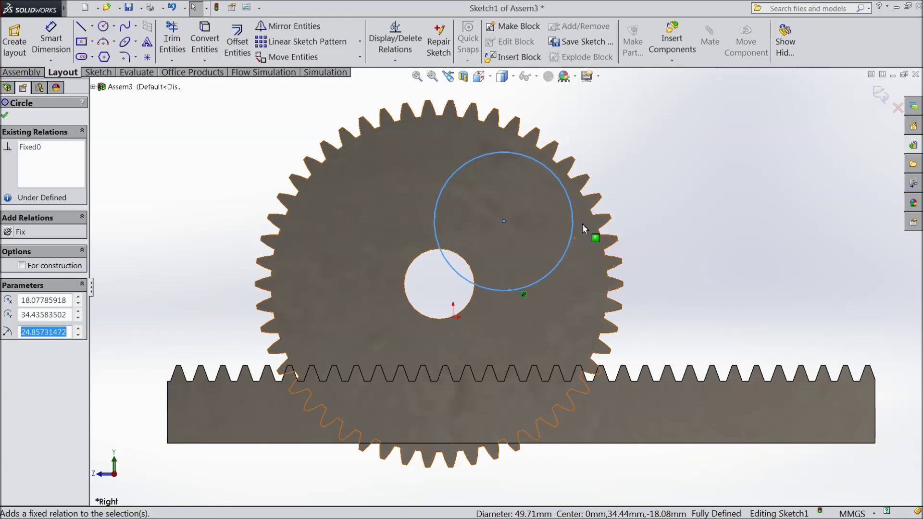
Exit the sketch, then start a Concentric mate on the gear's bore edge and cancel it.
left_click(879, 97)
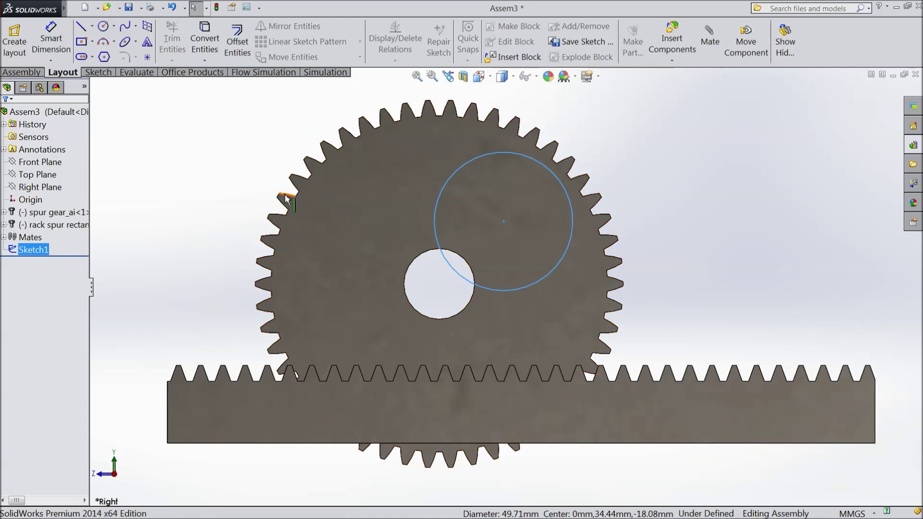
left_click(22, 72)
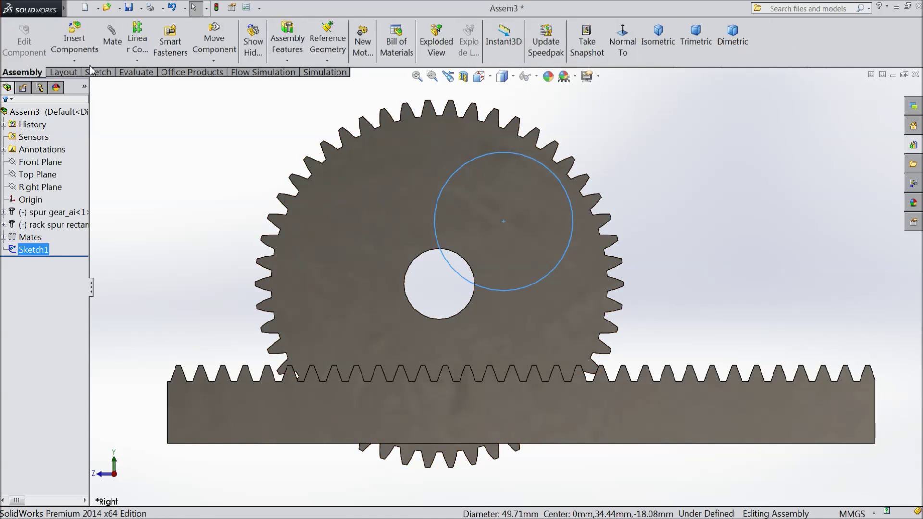
left_click(117, 48)
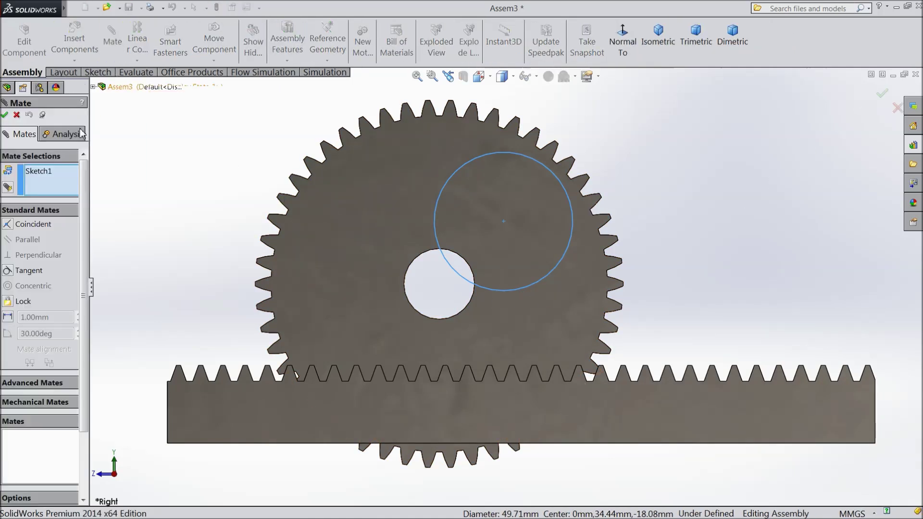
left_click(472, 298)
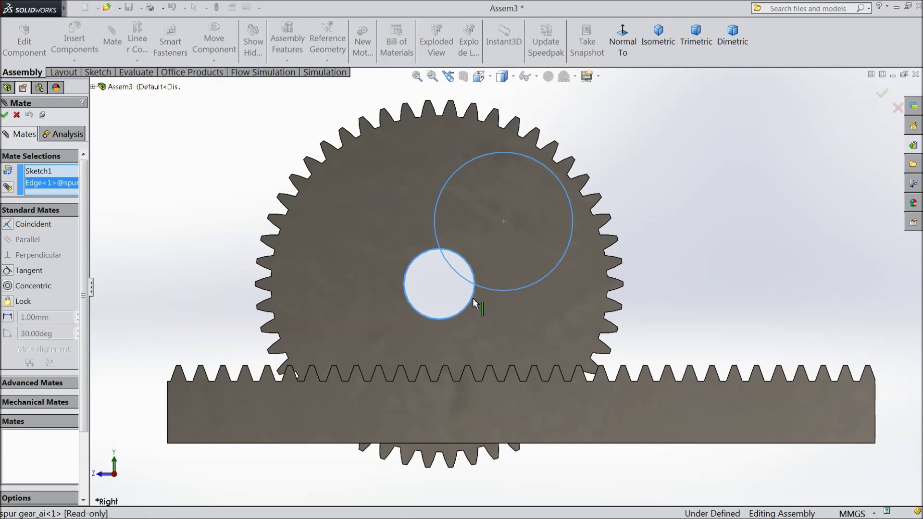
left_click(13, 291)
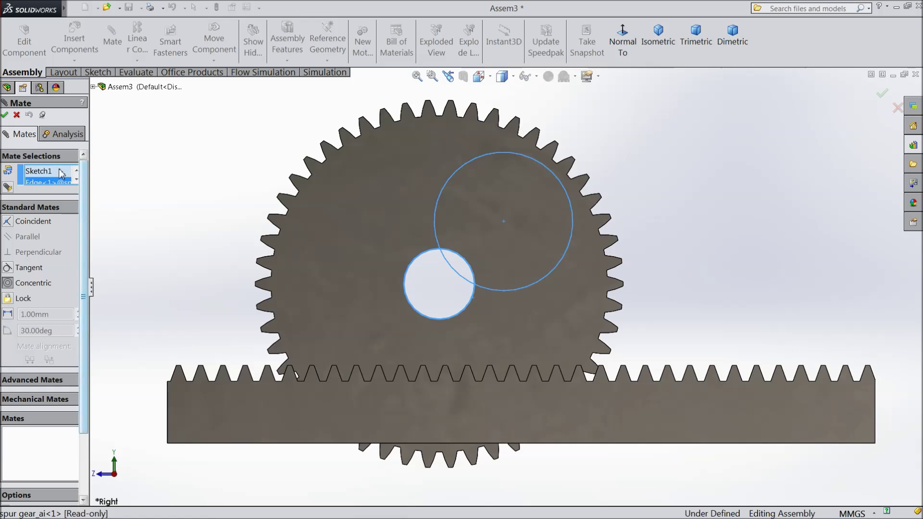
left_click(16, 115)
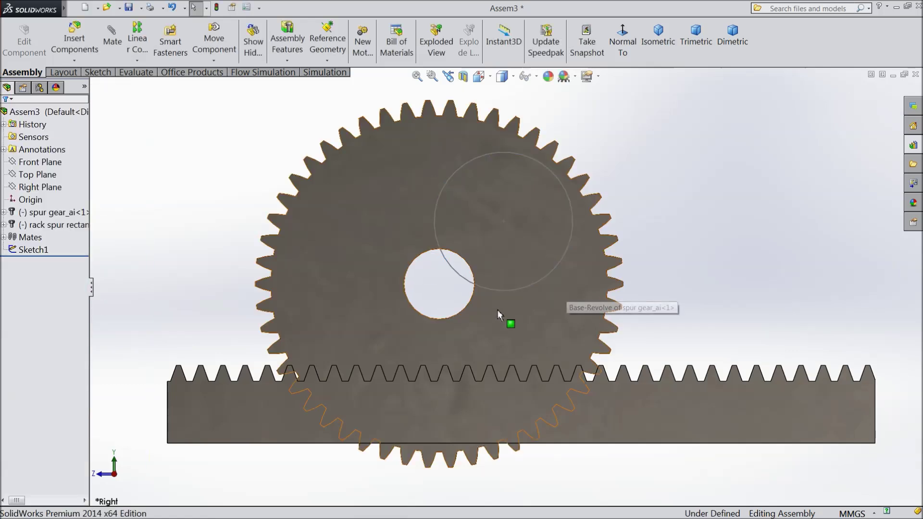
left_click(414, 219)
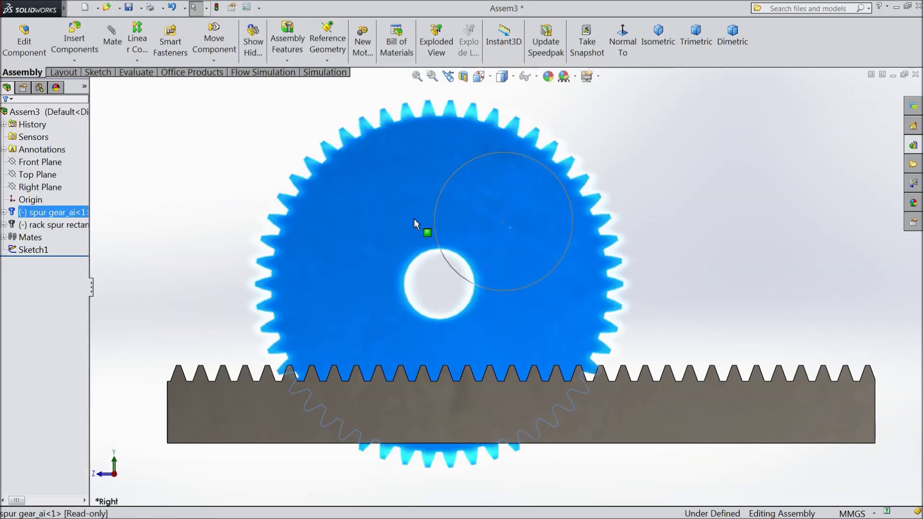
right_click(351, 191)
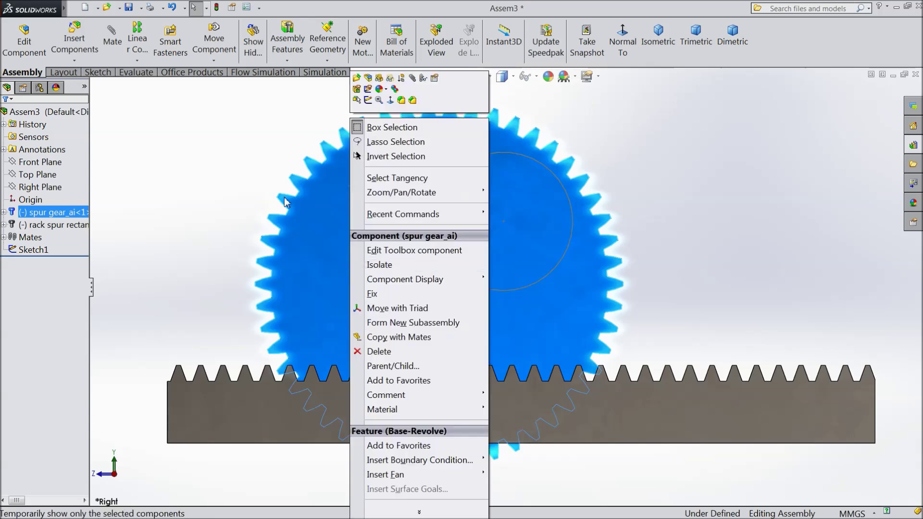
left_click(243, 180)
scroll(359, 268, "up", 2)
scroll(259, 228, "up", 2)
middle_click_drag(259, 228, 266, 239)
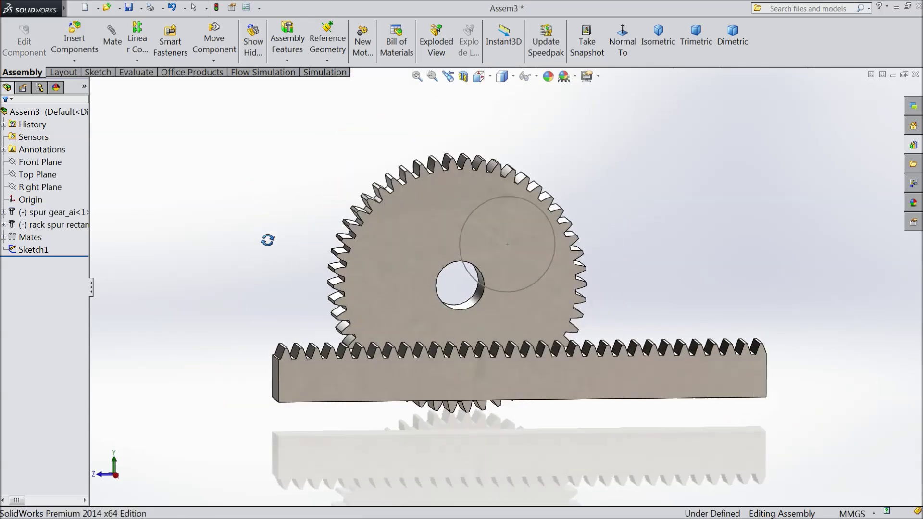
scroll(503, 292, "down", 2)
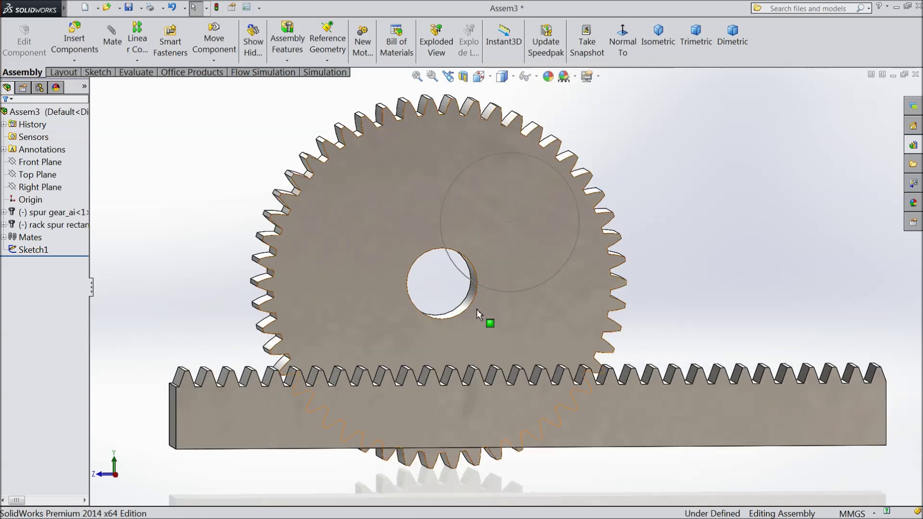
Mate the sketch circle Arc1 concentric with the gear's bore edge.
left_click(112, 41)
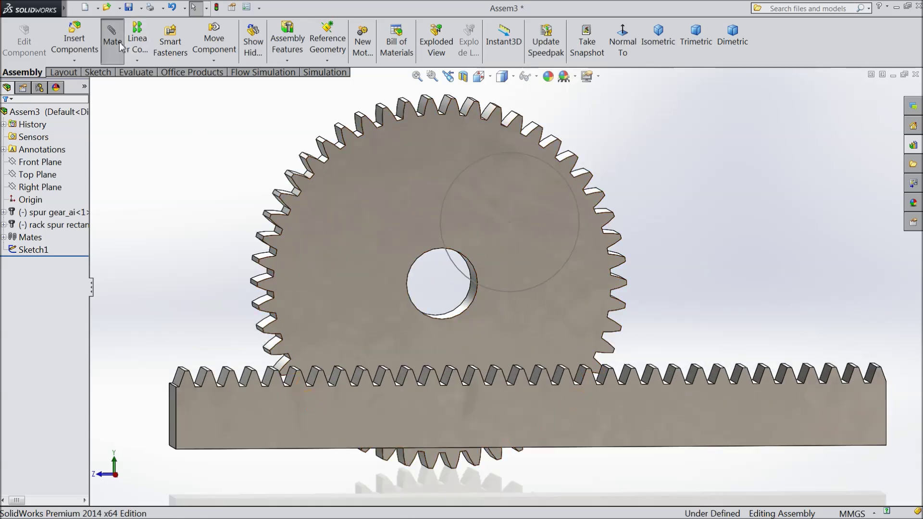
left_click(523, 294)
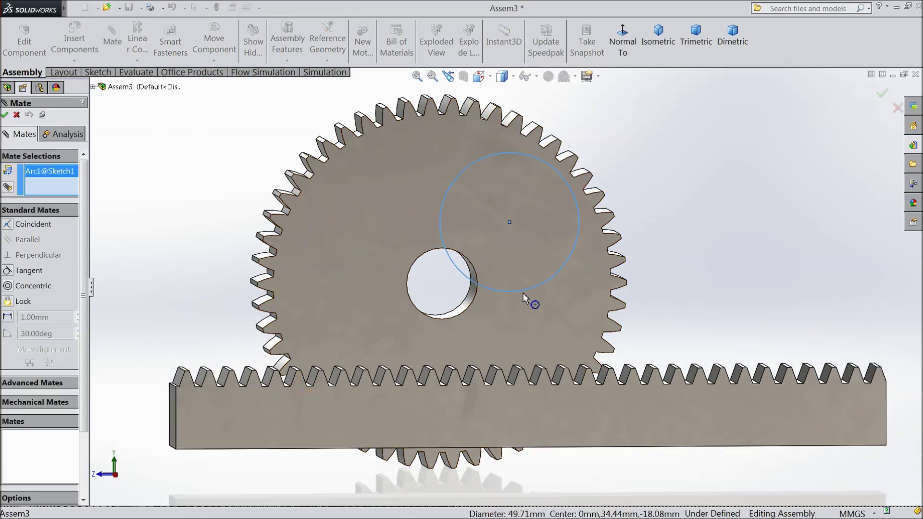
left_click(468, 311)
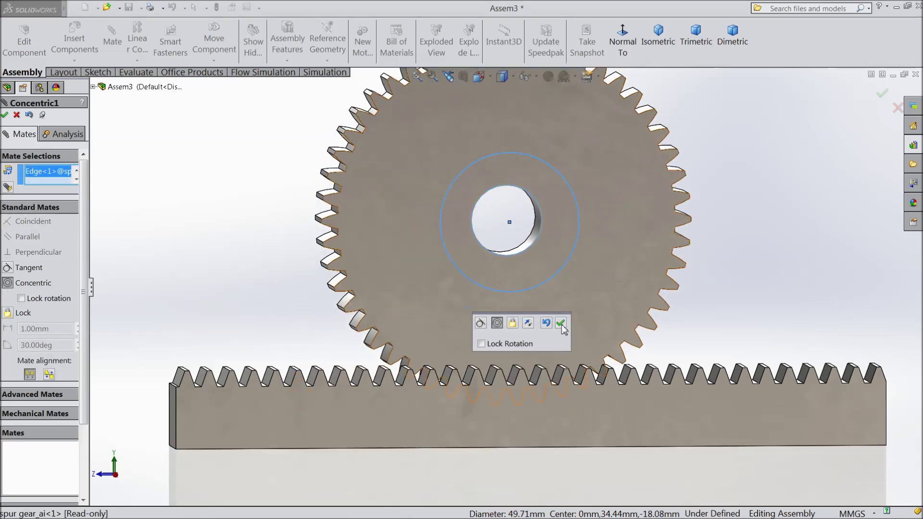
left_click(560, 323)
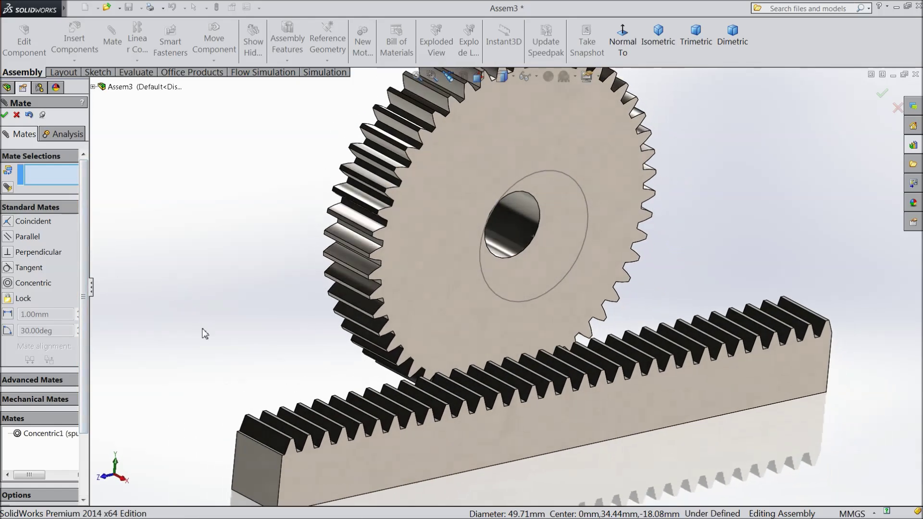
Try Coincident, then Parallel, between the gear face and rack side face, then cancel.
middle_click_drag(167, 286, 237, 319)
left_click(444, 296)
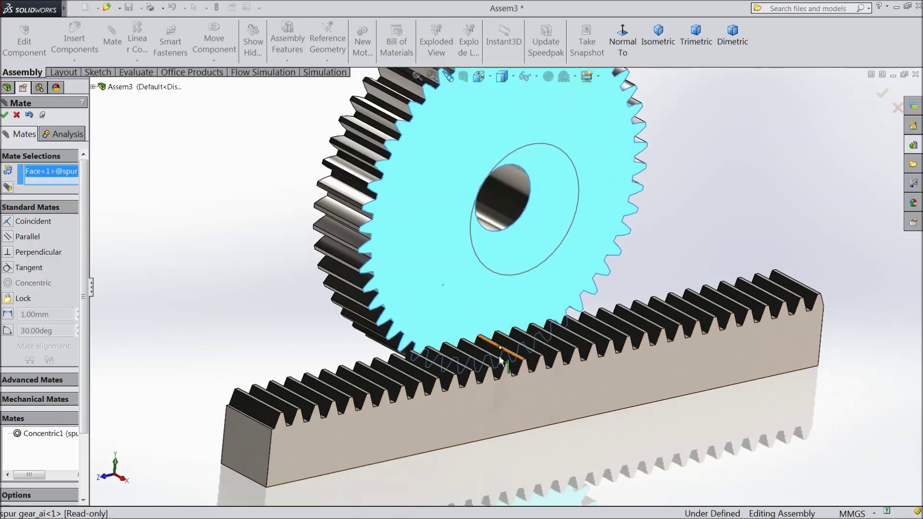
left_click(516, 399)
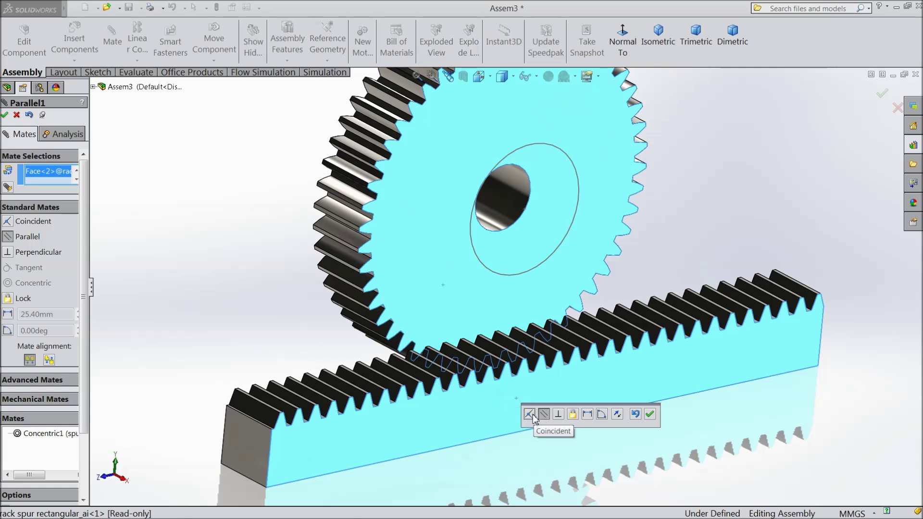
left_click(529, 414)
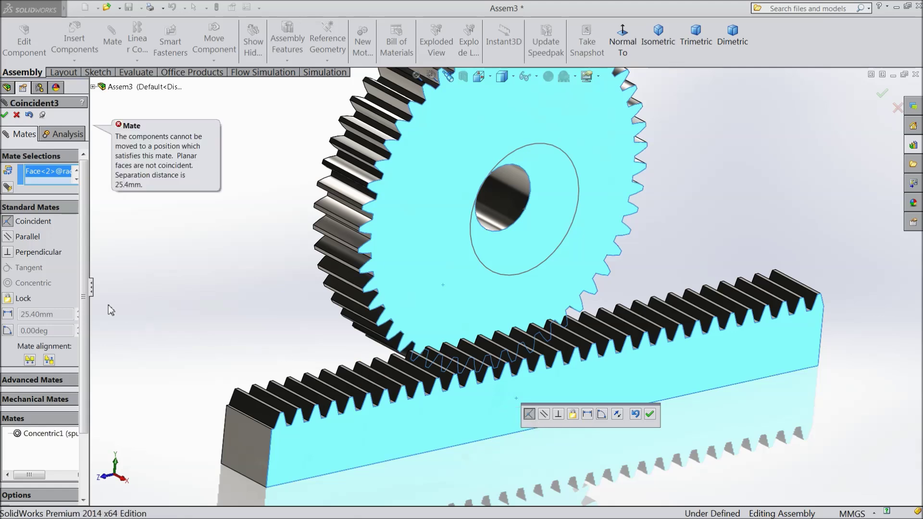
left_click(8, 238)
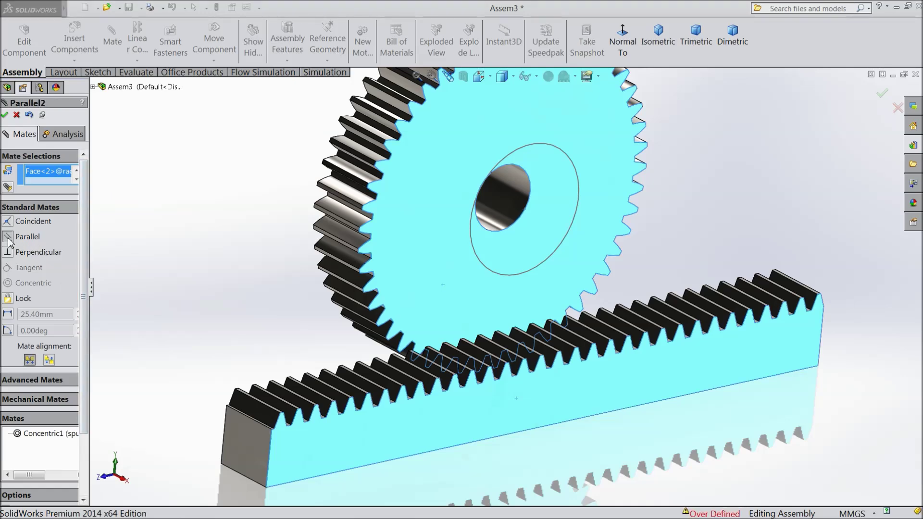
left_click(17, 115)
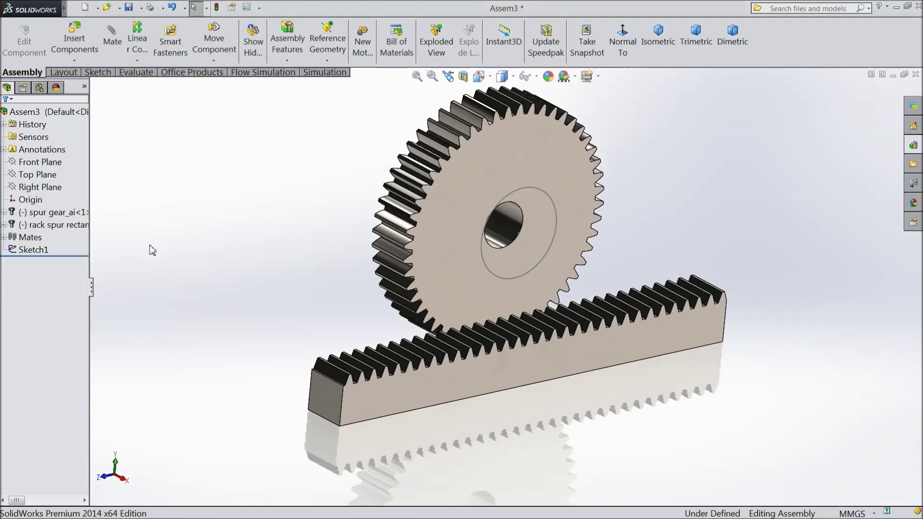
middle_click_drag(188, 215, 197, 243)
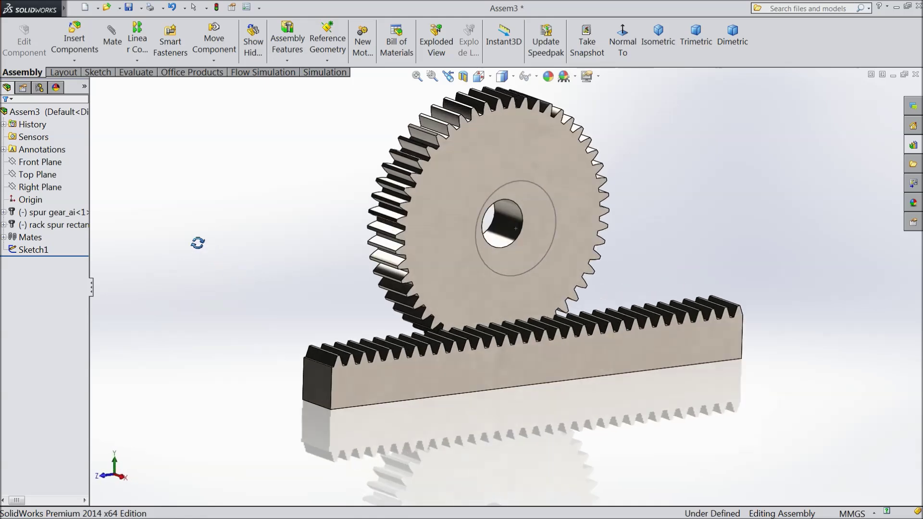
left_click(501, 364)
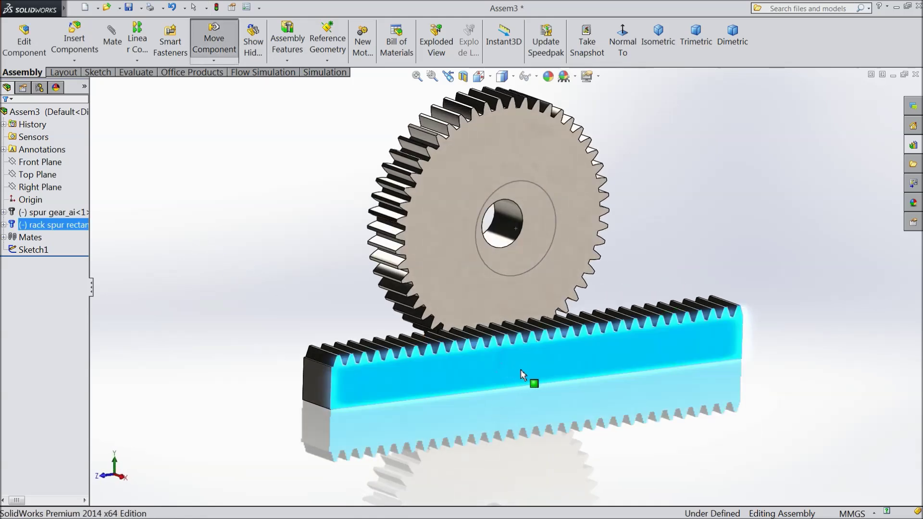
right_click(512, 373)
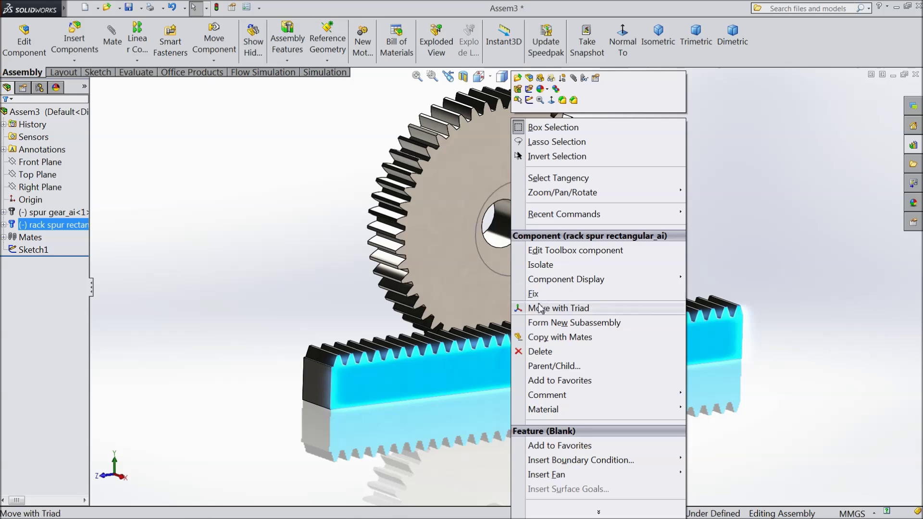
left_click(324, 281)
left_click(450, 362)
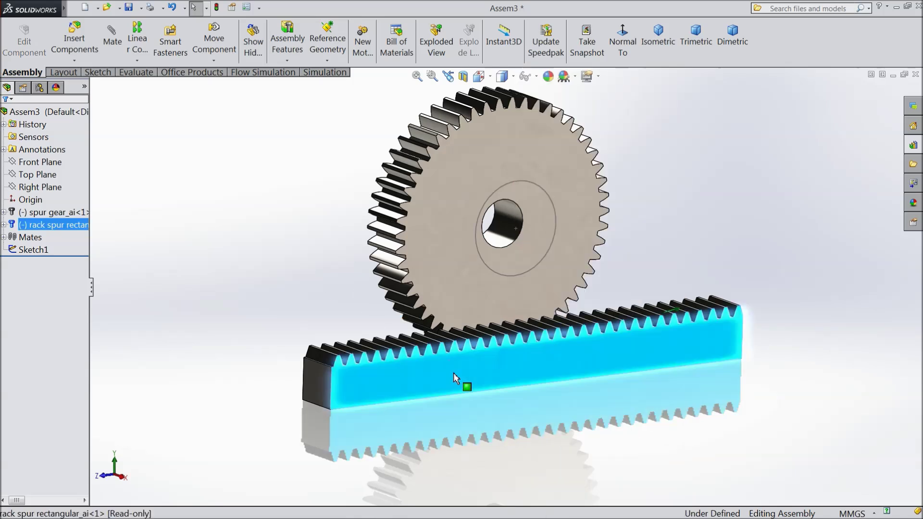
right_click(453, 373)
left_click(333, 291)
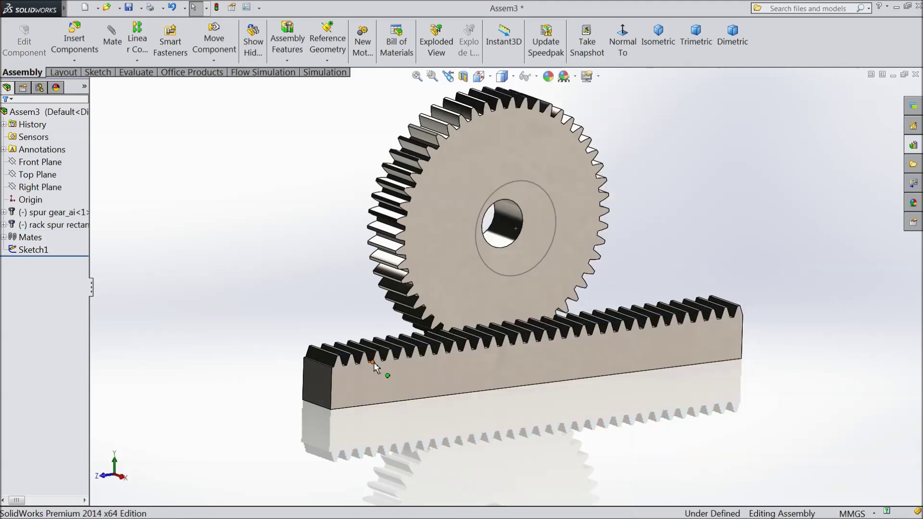
mouse_move(338, 294)
middle_mouse_down()
mouse_move(434, 390)
mouse_move(386, 378)
middle_mouse_up()
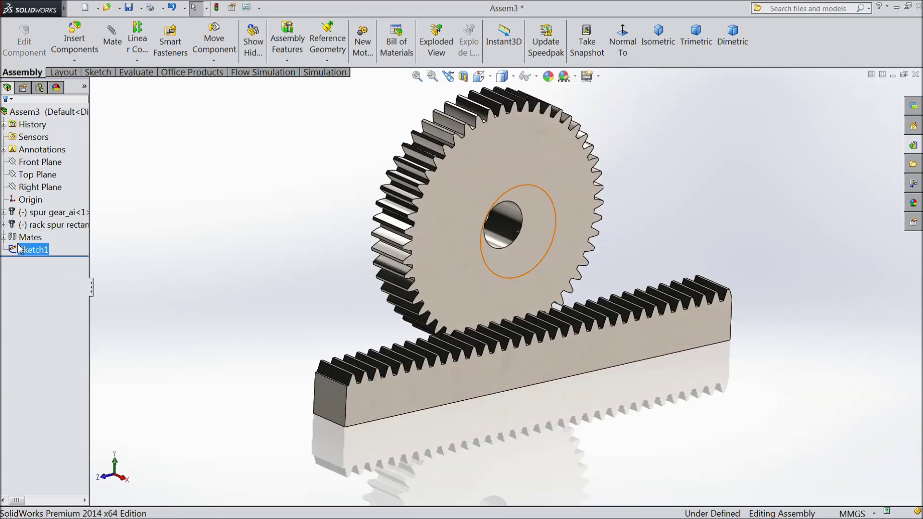
Expand the Mates folder and delete the gear-rack Coincident1 mate.
left_click(3, 237)
left_click(30, 253)
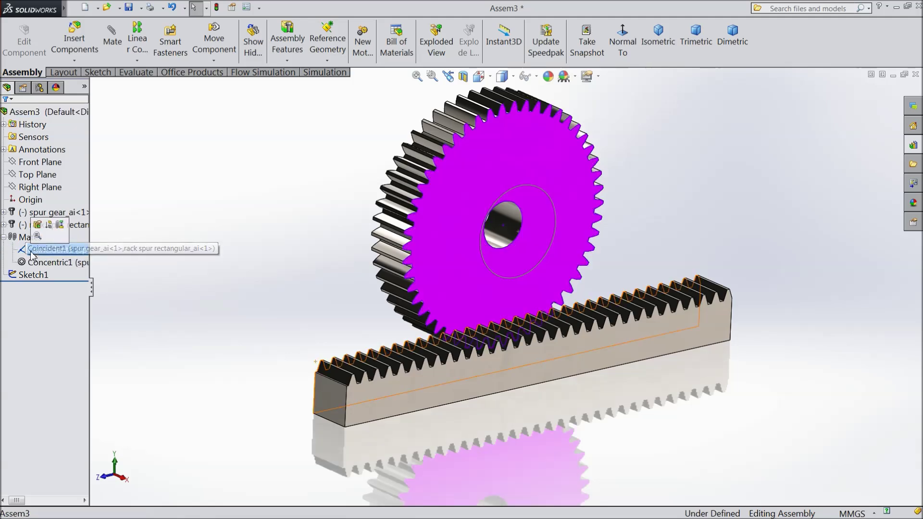
mouse_move(260, 330)
middle_mouse_down()
mouse_move(313, 351)
mouse_move(282, 329)
middle_mouse_up()
right_click(40, 251)
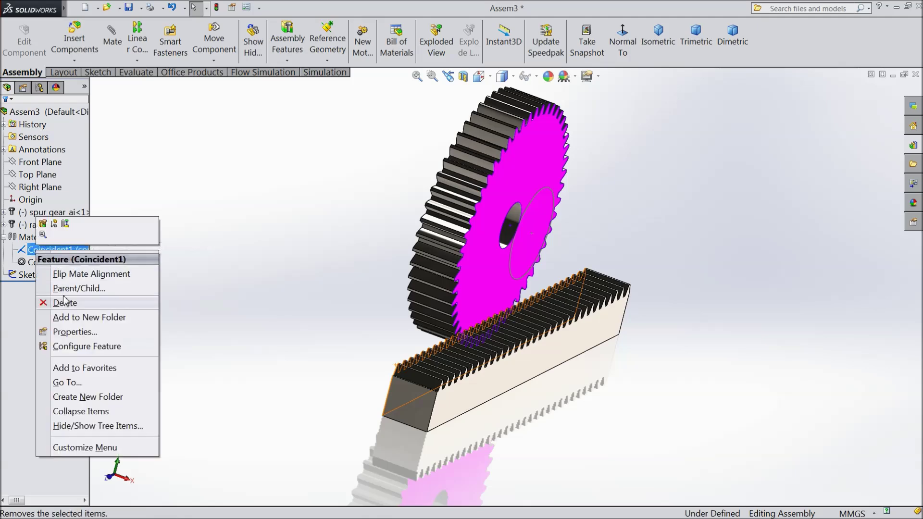
left_click(65, 304)
left_click(541, 187)
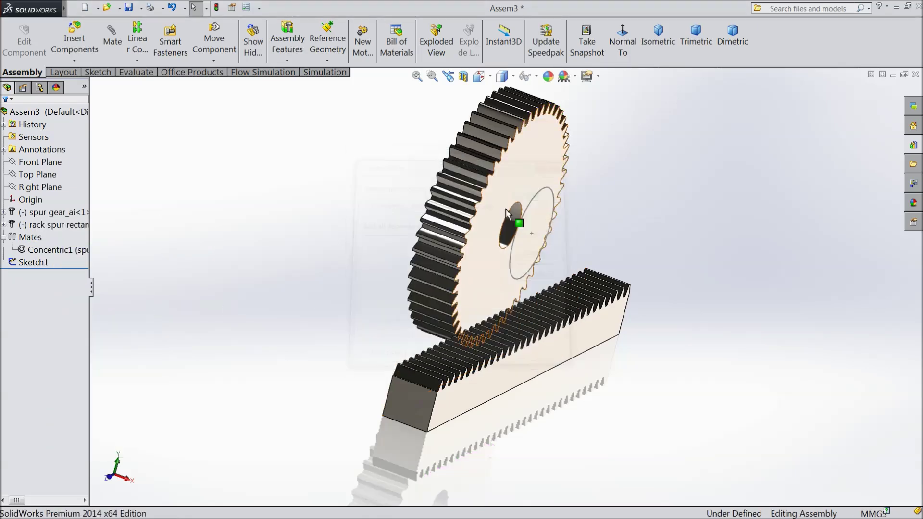
middle_click_drag(434, 239, 299, 289)
Add a Coincident mate between the gear's front face and the rack's front face.
left_click(110, 45)
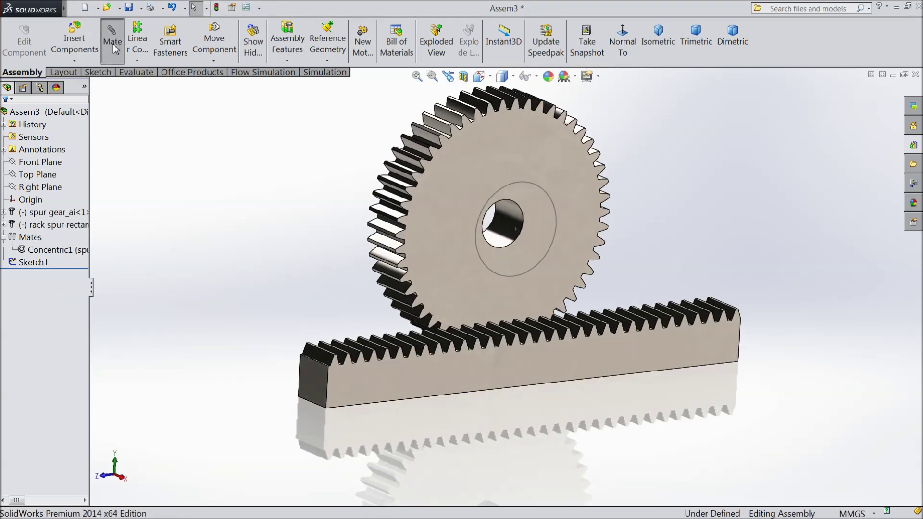
left_click(476, 324)
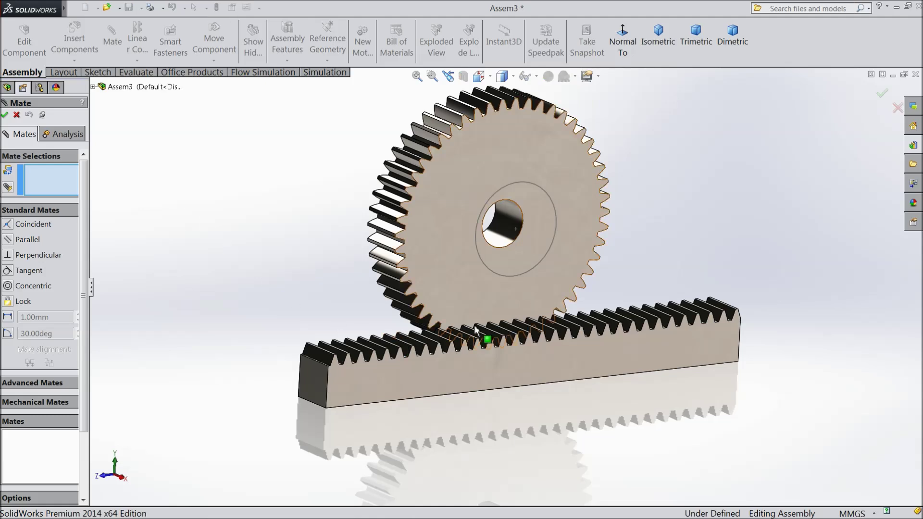
left_click(492, 367)
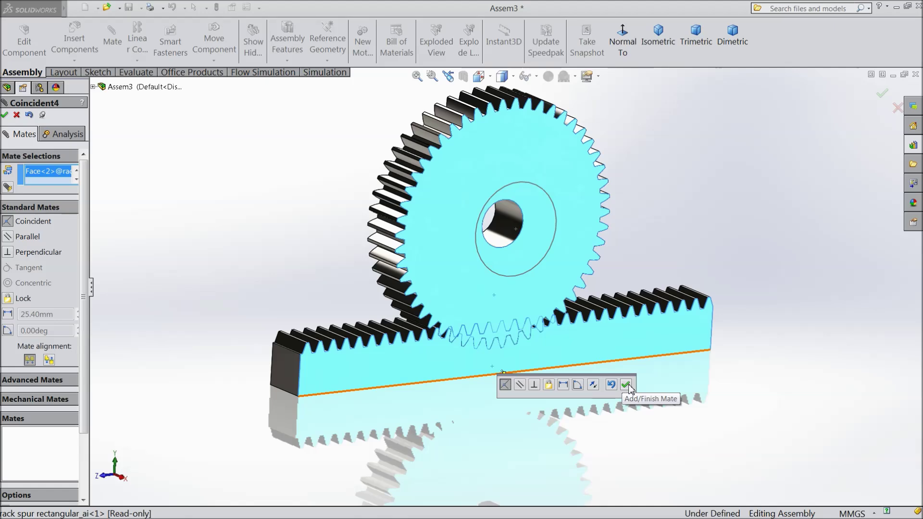
left_click(626, 385)
View the assembly from the front, normal to the gear face, and clear all selections.
key("ctrl+1")
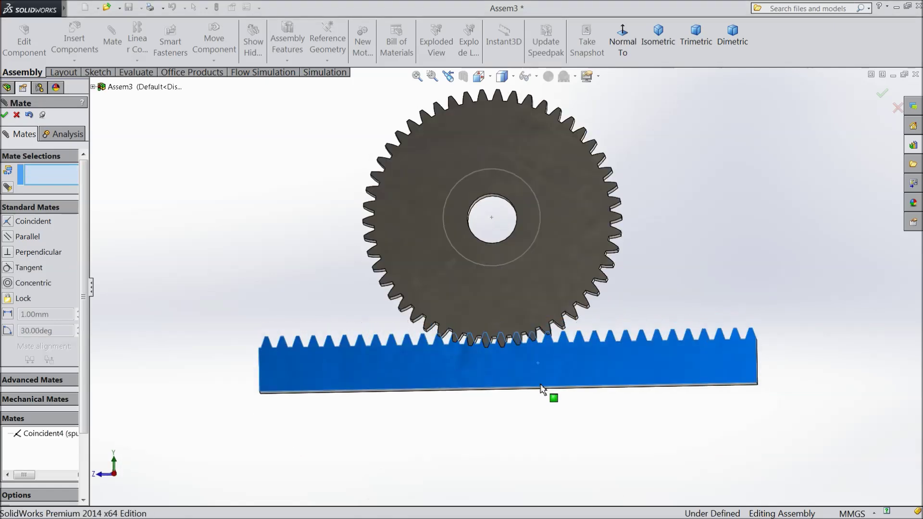
left_click(546, 282)
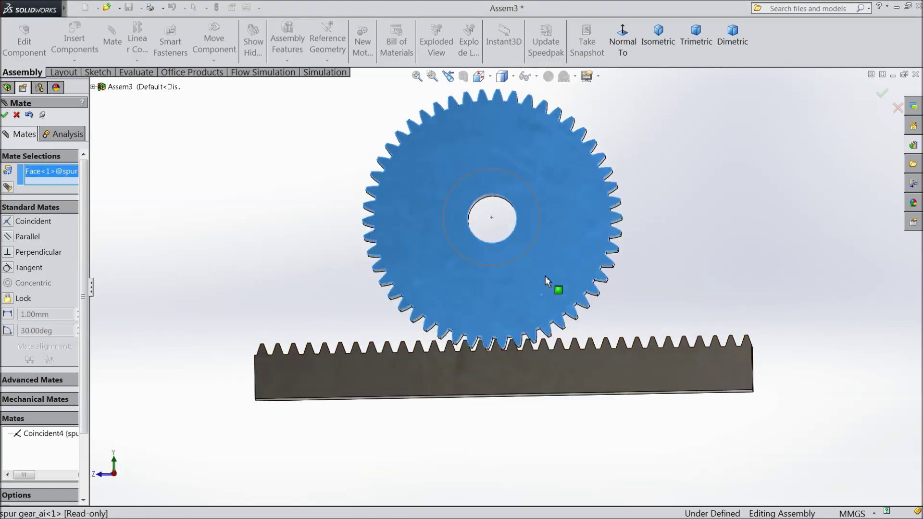
key("ctrl+8")
scroll(512, 421, "down", 3)
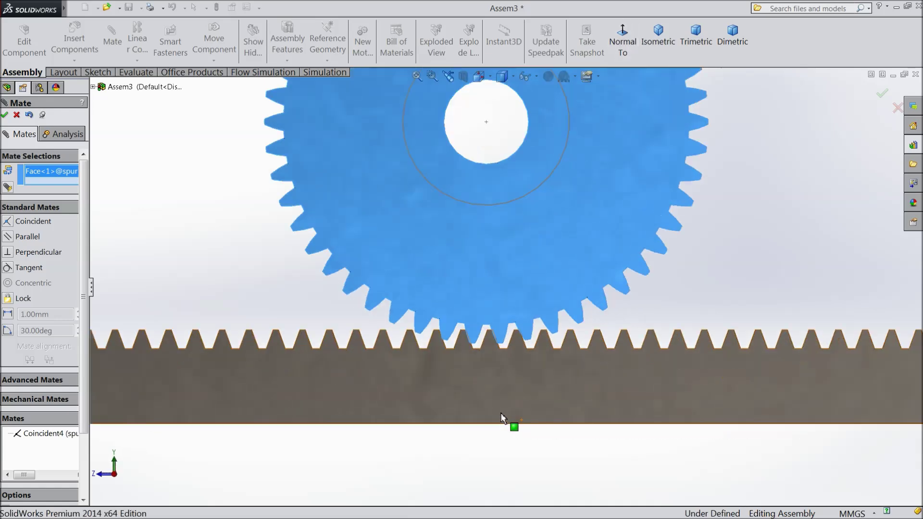
scroll(500, 415, "up", 1)
left_click(483, 364)
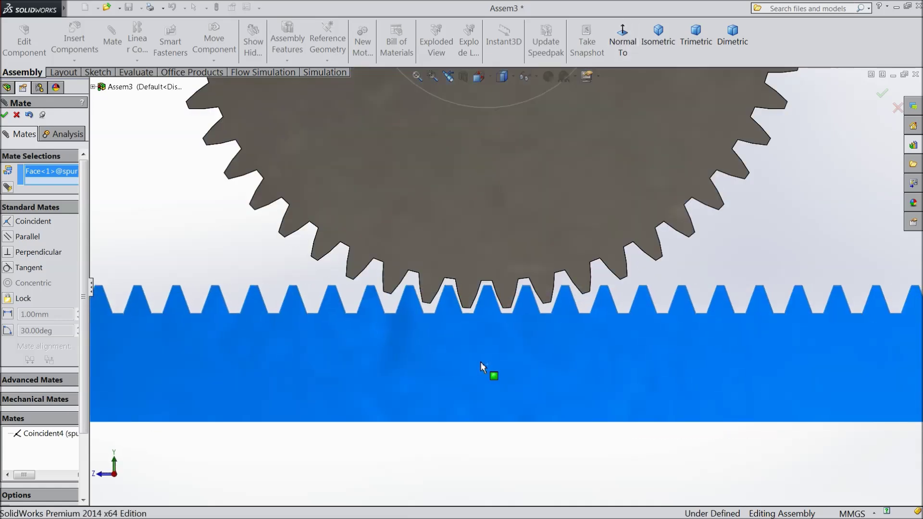
left_click(479, 359)
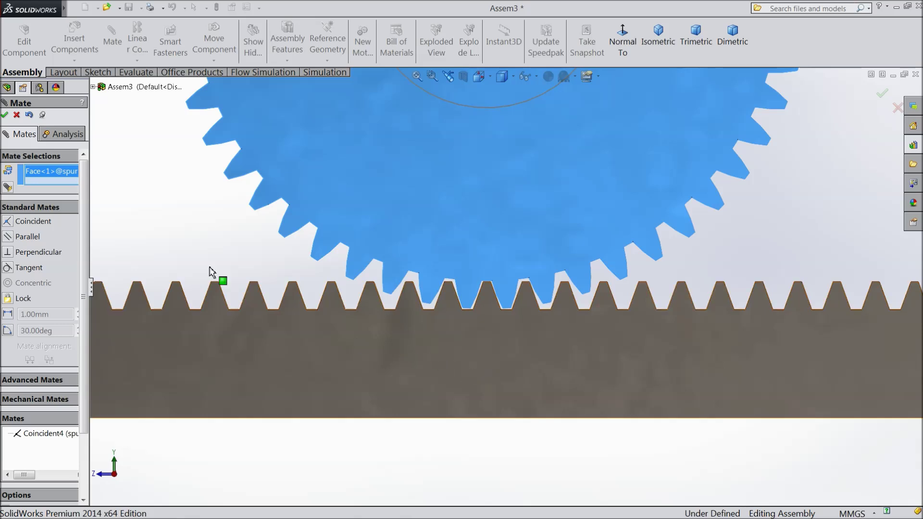
right_click(46, 177)
left_click(65, 182)
scroll(353, 291, "up", 2)
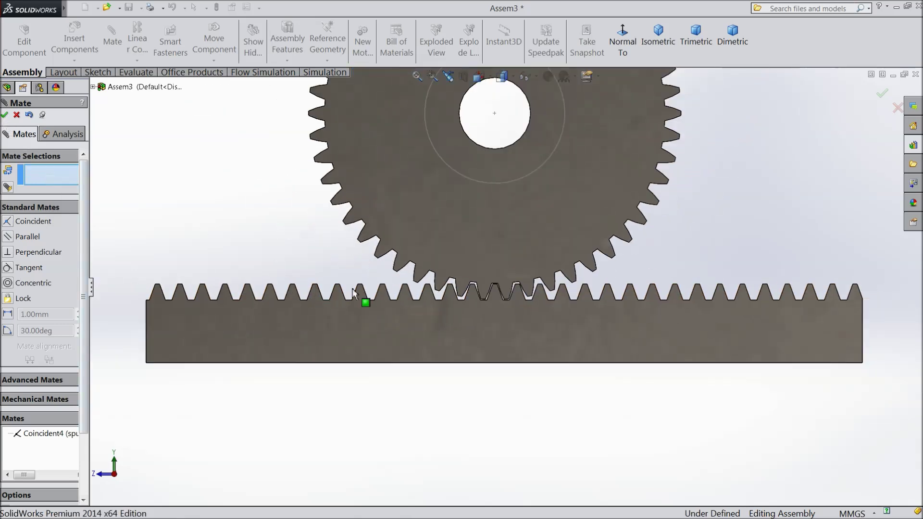
scroll(476, 196, "up", 1)
scroll(517, 163, "down", 3)
Add a Distance1 mate of about 89.41 mm between the gear hole's centre point and the rack's bottom edge.
left_click(486, 153)
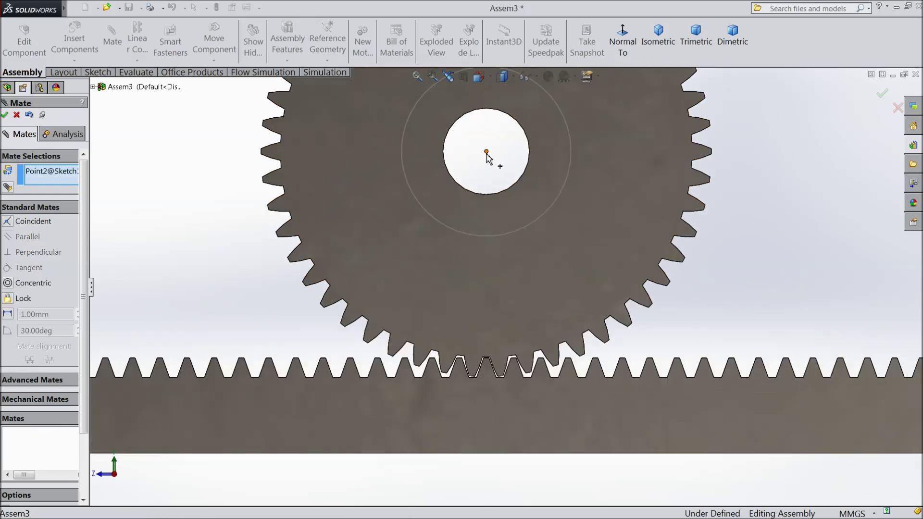
left_click(416, 453)
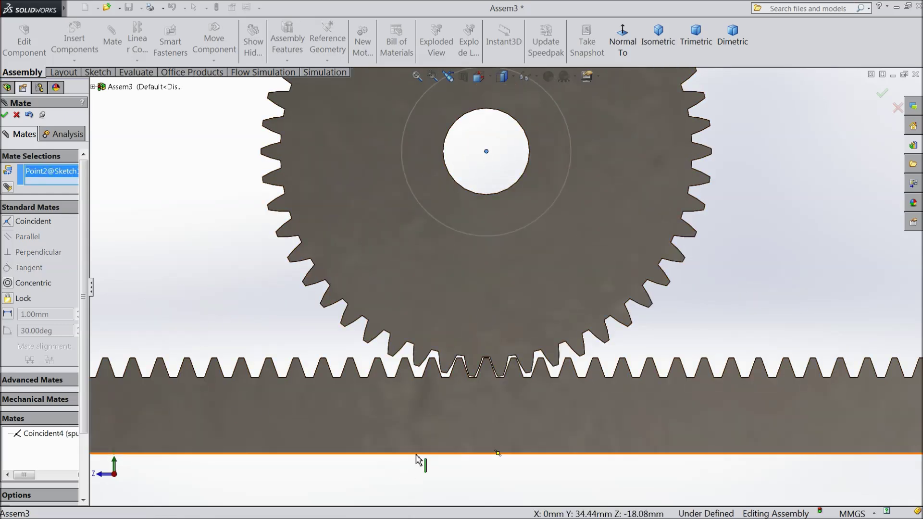
left_click(8, 315)
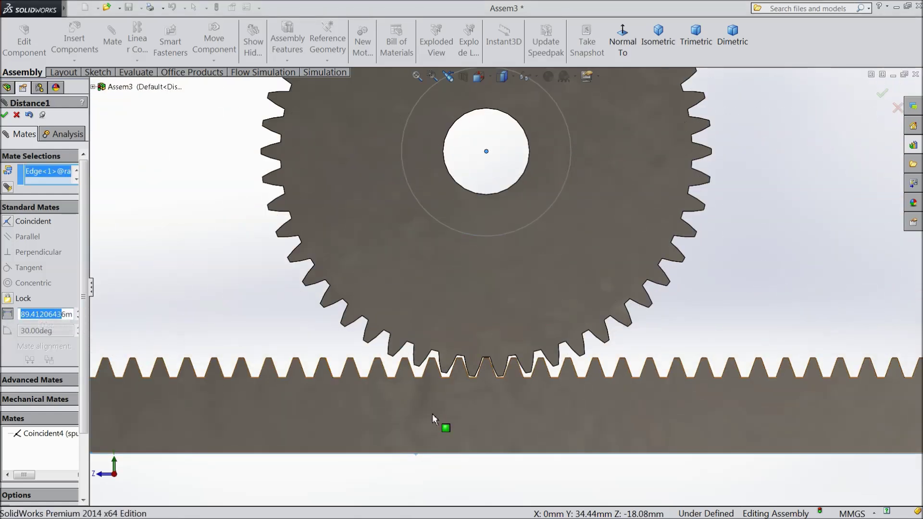
scroll(469, 425, "up", 2)
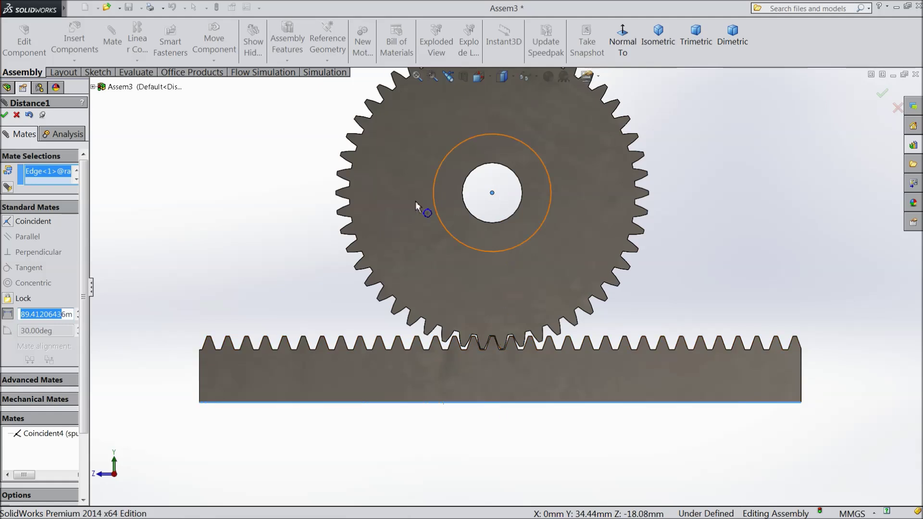
left_click(7, 116)
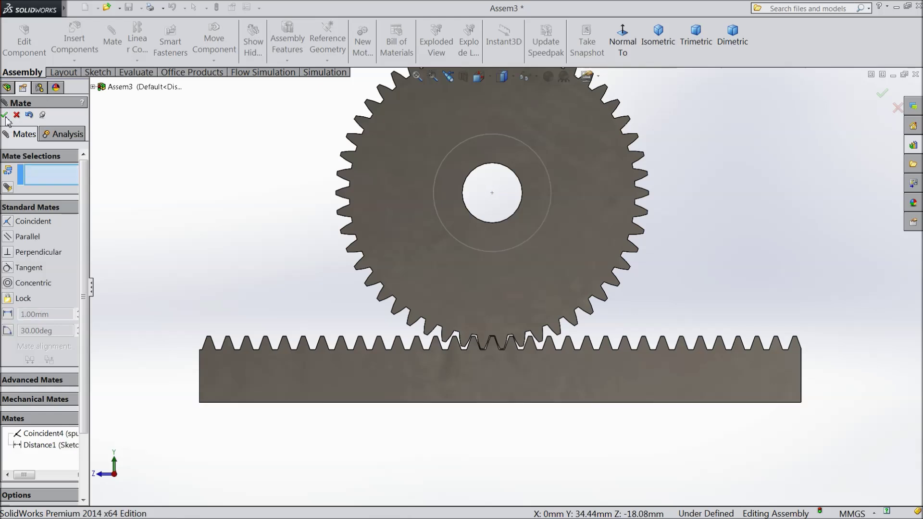
Choose the Rack Pinion mechanical mate, with the rack's bottom edge as the rack reference.
left_click(40, 401)
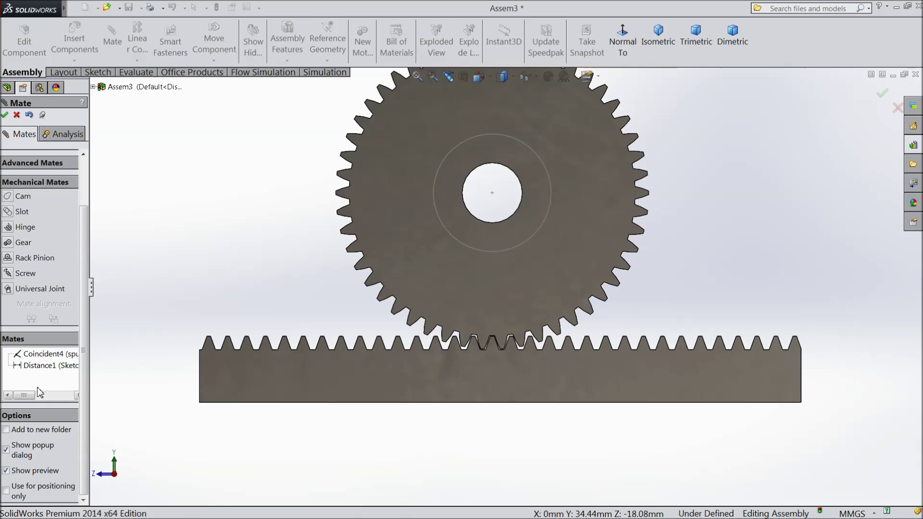
left_click(24, 260)
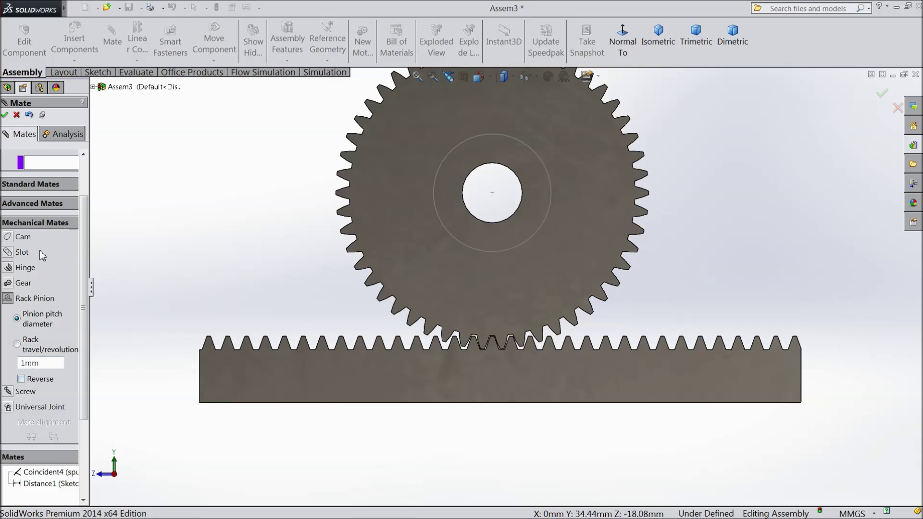
scroll(78, 252, "up", 2)
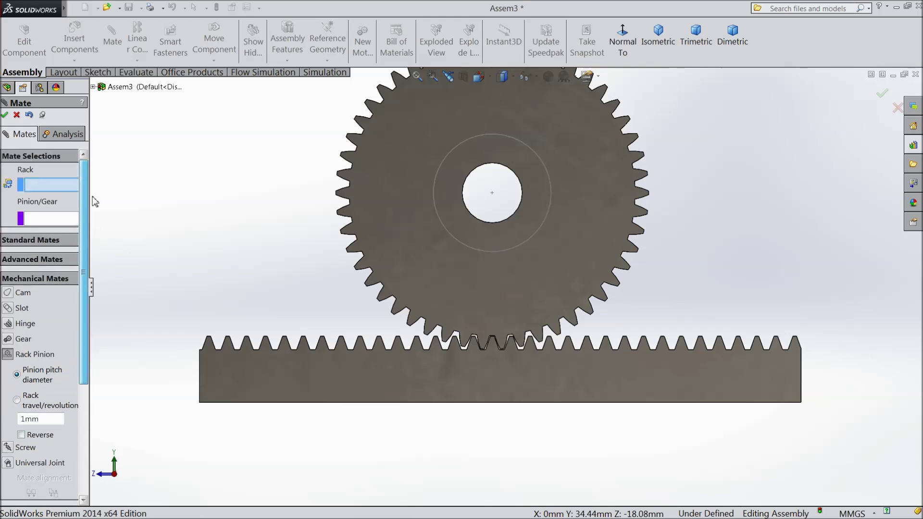
left_click(446, 403)
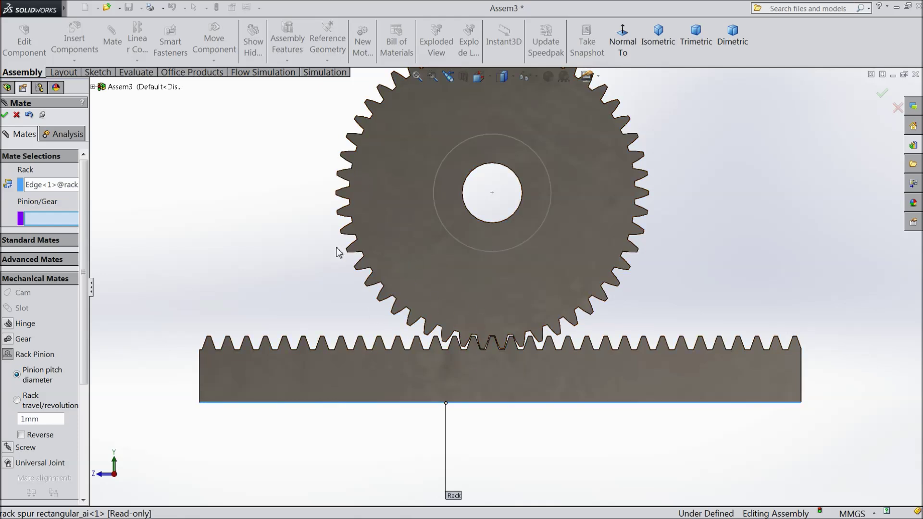
Show the TooCutSke sketch under the spur gear's ToothCut feature to reveal its pitch circle.
left_click(94, 88)
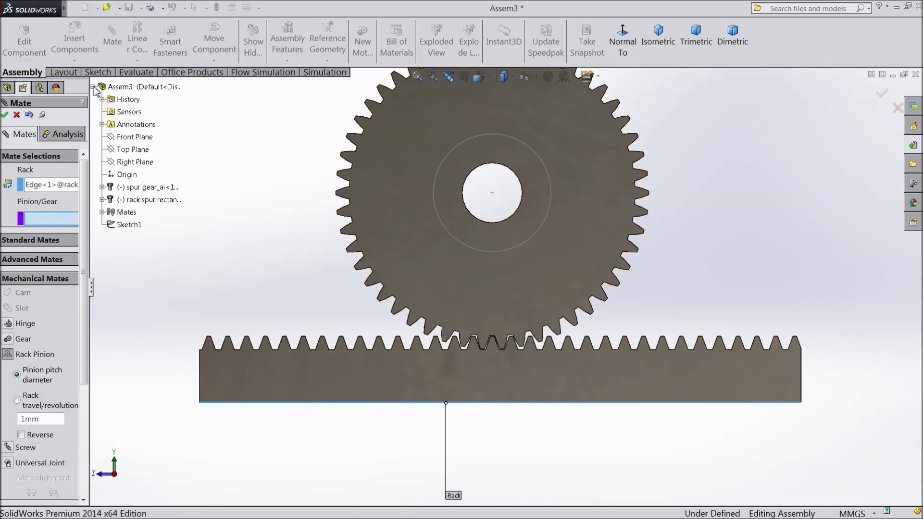
left_click(102, 187)
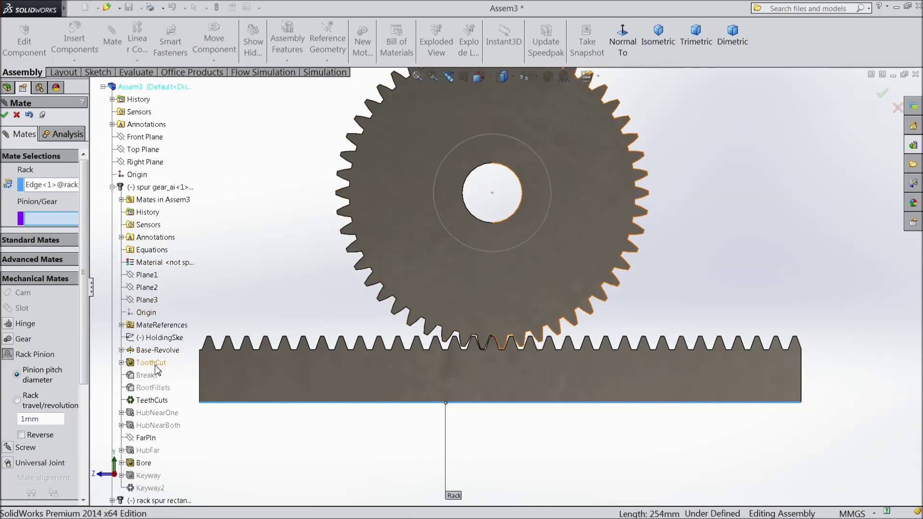
left_click(121, 362)
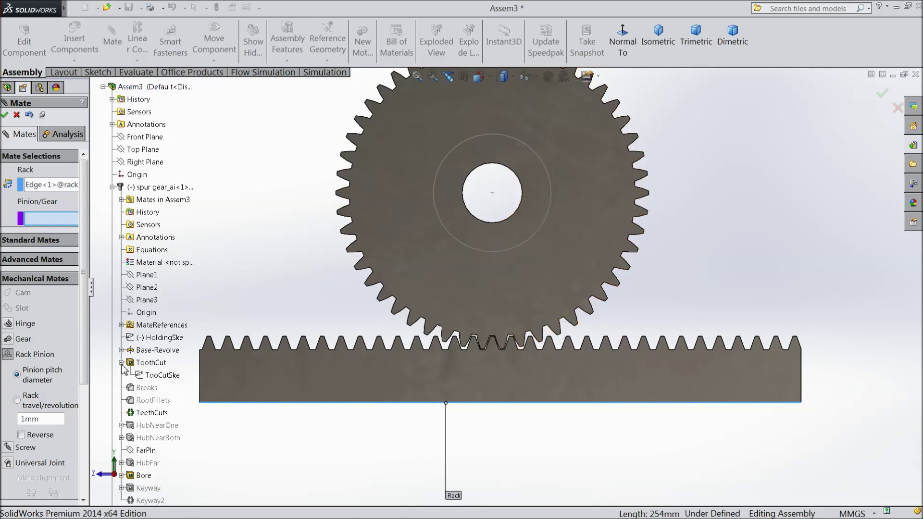
right_click(157, 382)
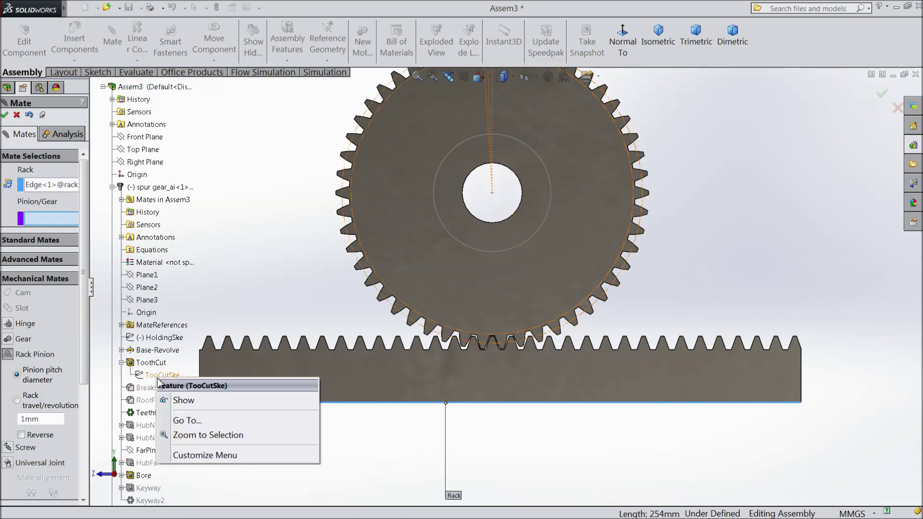
left_click(175, 401)
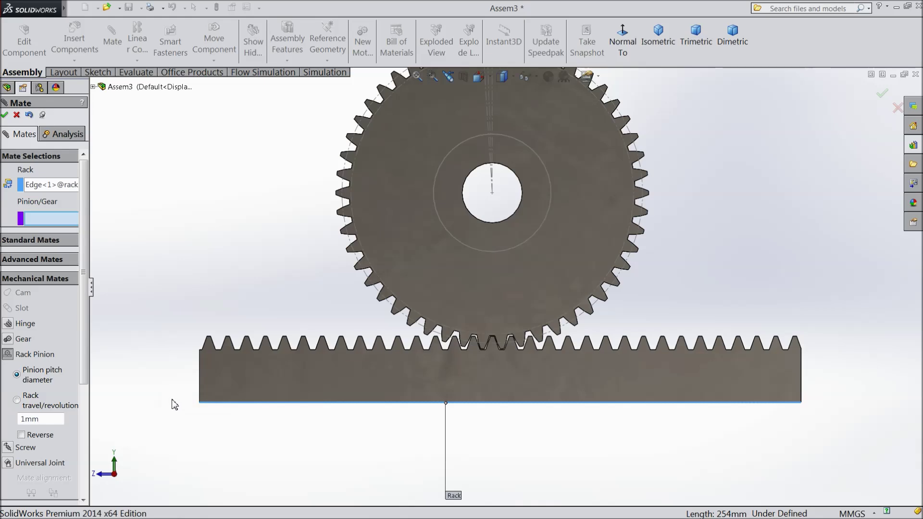
scroll(432, 371, "down", 5)
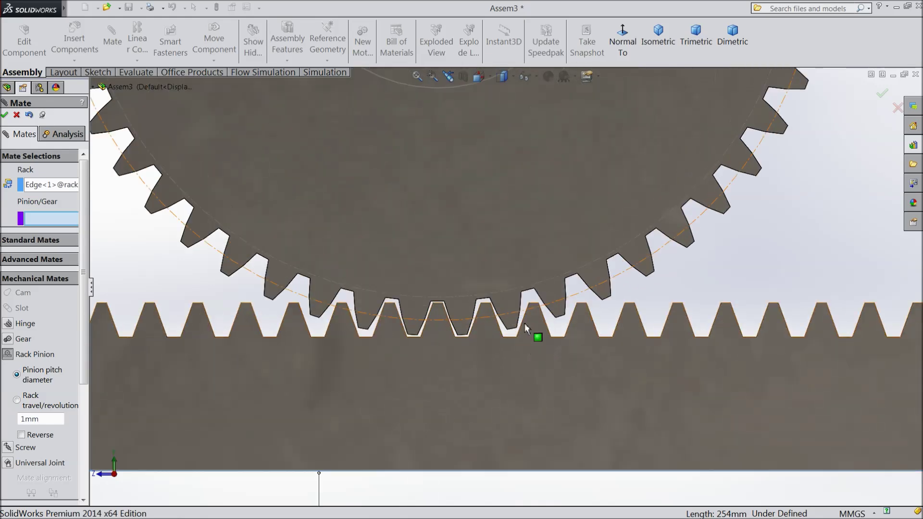
Accept the RackPinionMate with the gear's 127 mm pitch circle as the pinion reference.
left_click(551, 315)
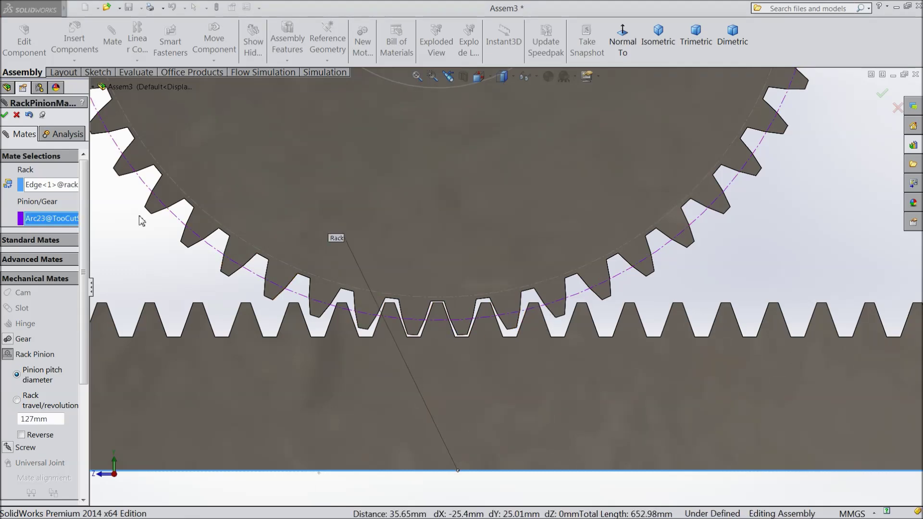
scroll(105, 229, "up", 5)
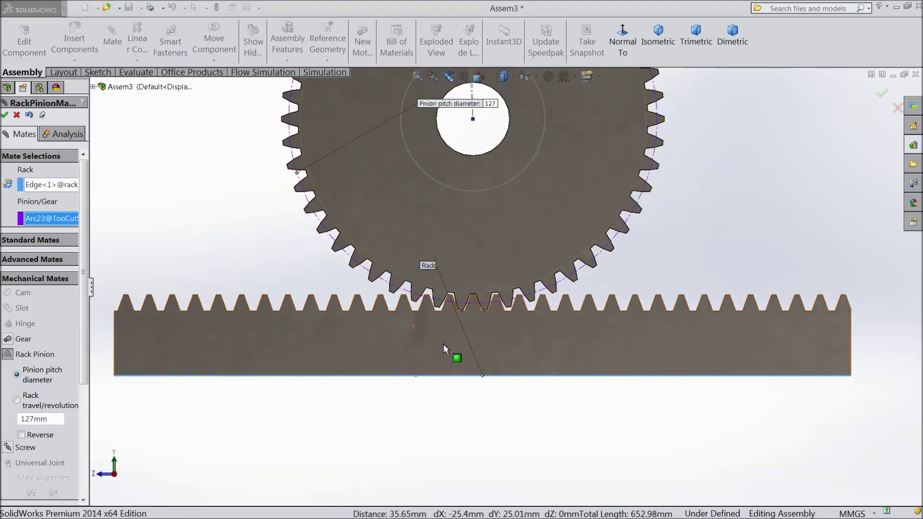
left_click(5, 115)
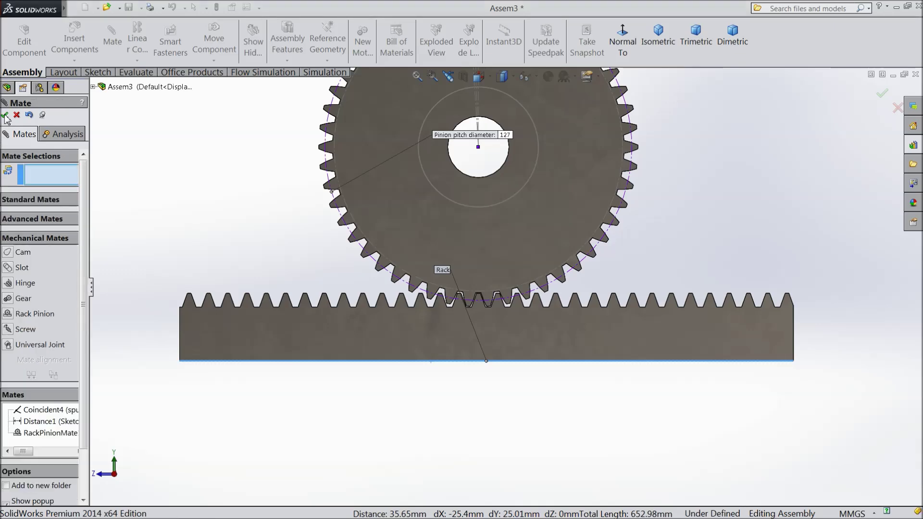
scroll(386, 270, "up", 2)
scroll(584, 173, "up", 2)
scroll(406, 212, "down", 2)
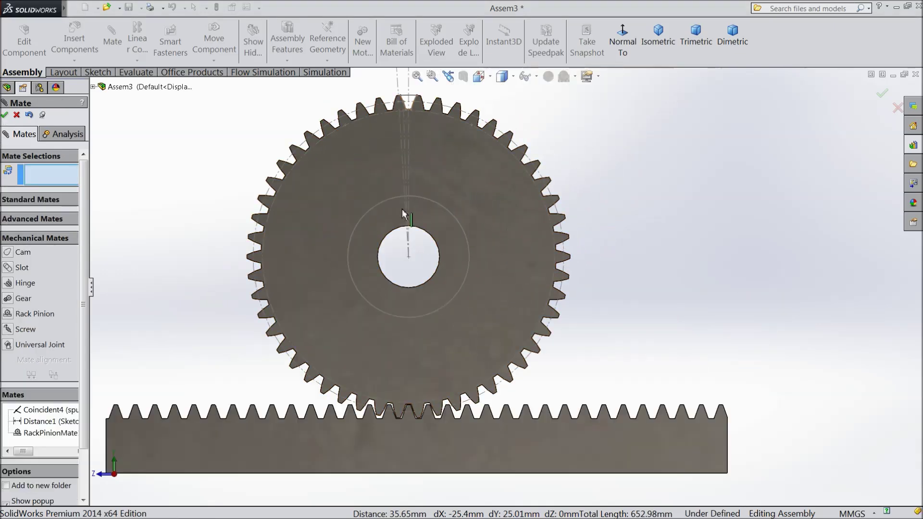
scroll(337, 251, "up", 2)
Close the Mate setup, hide the tooth-cut sketch and Sketch1 circle, then start turning the gear.
left_click(4, 115)
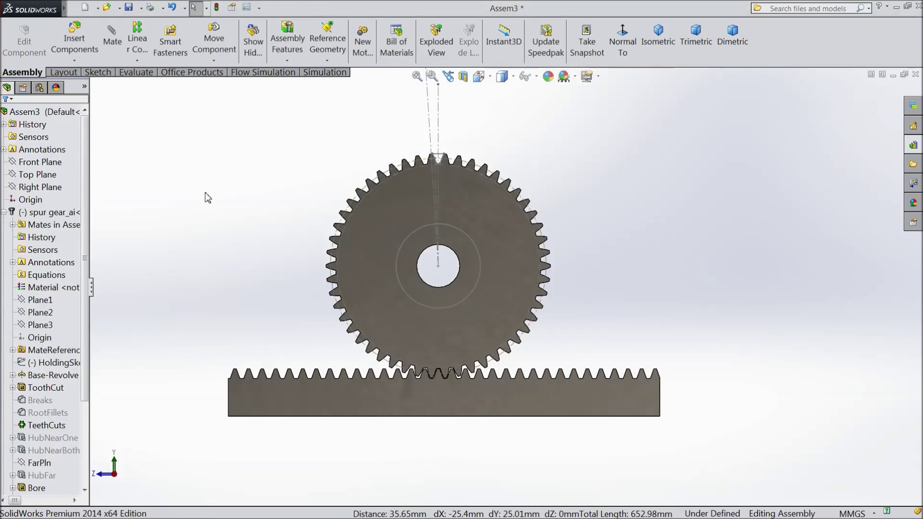
scroll(399, 236, "down", 2)
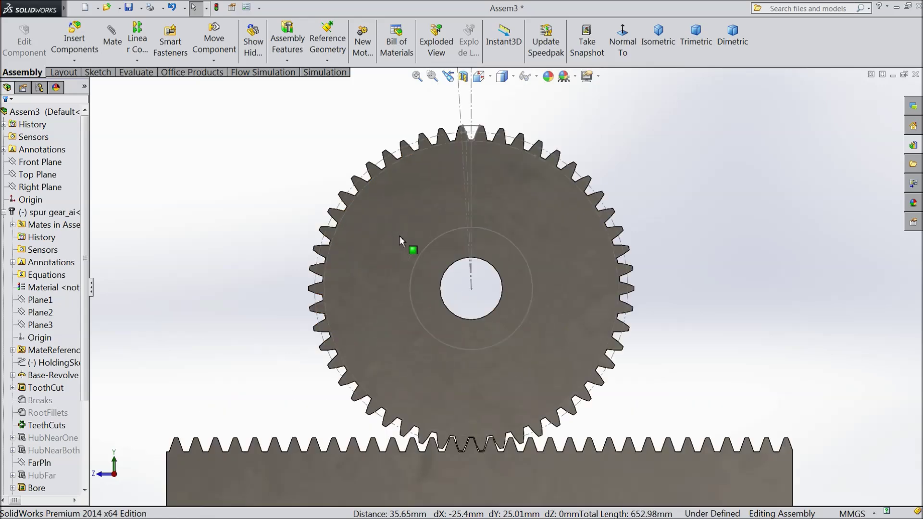
left_click(334, 228)
left_click(374, 193)
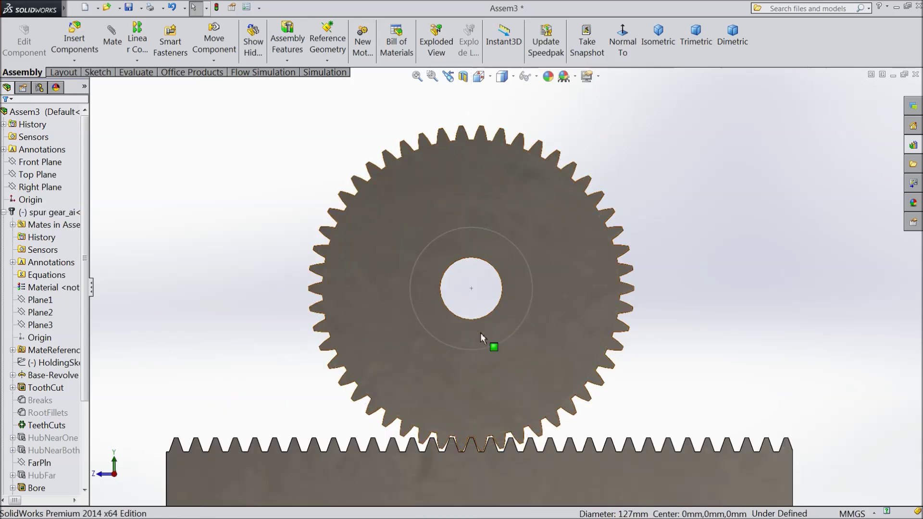
left_click(489, 345)
left_click(529, 317)
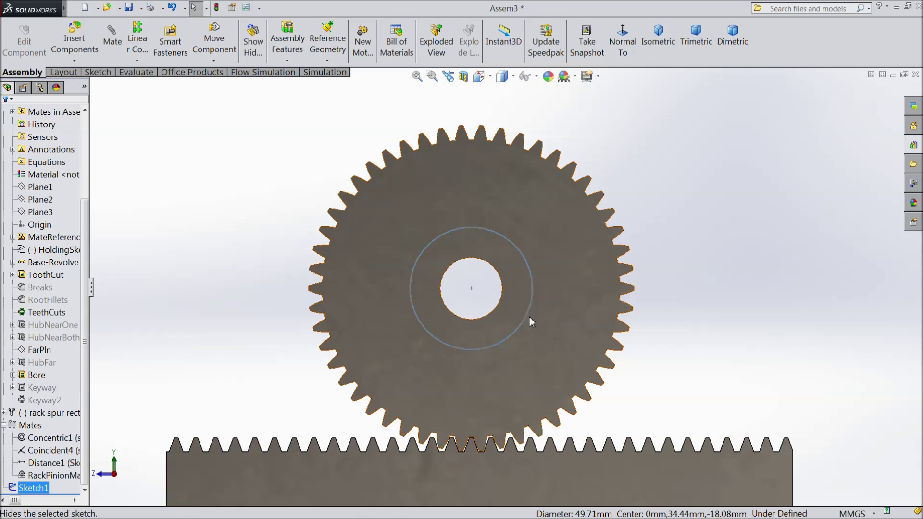
key("f")
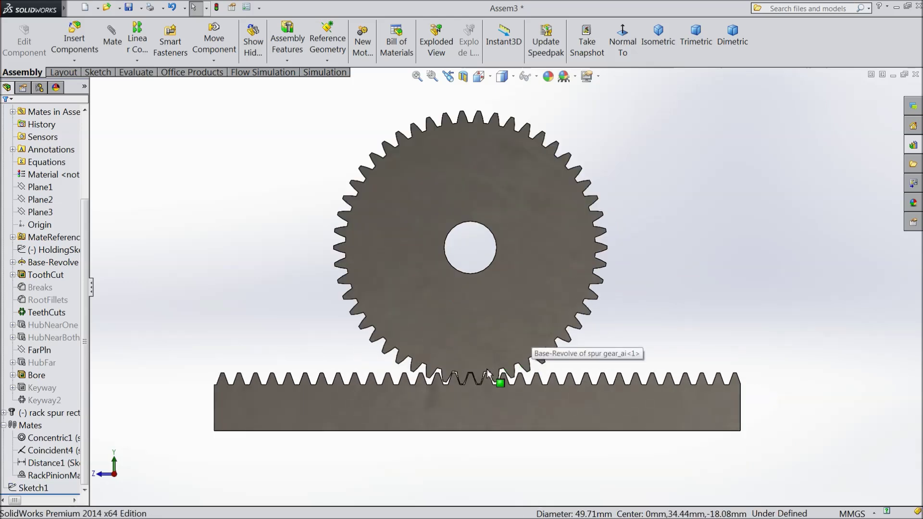
scroll(479, 284, "down", 2)
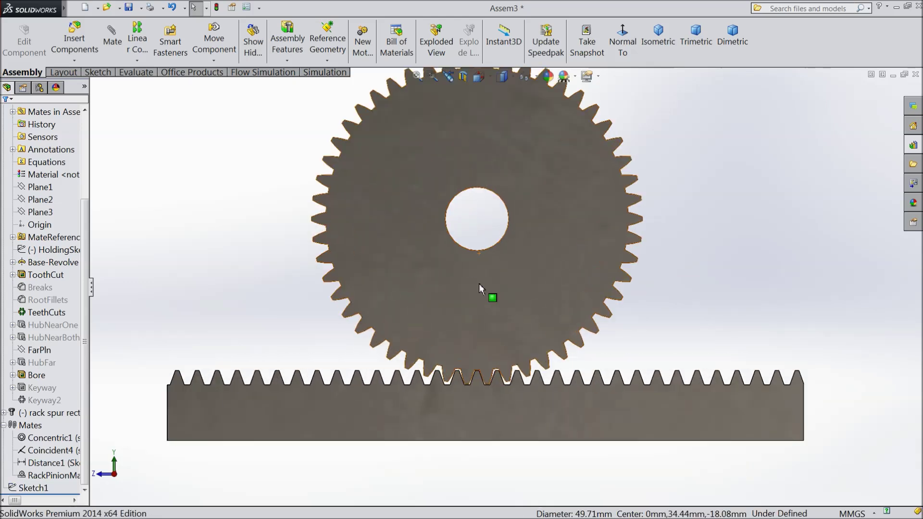
mouse_move(524, 161)
left_mouse_down()
mouse_move(556, 185)
mouse_move(422, 180)
mouse_move(489, 171)
mouse_move(472, 170)
left_mouse_up()
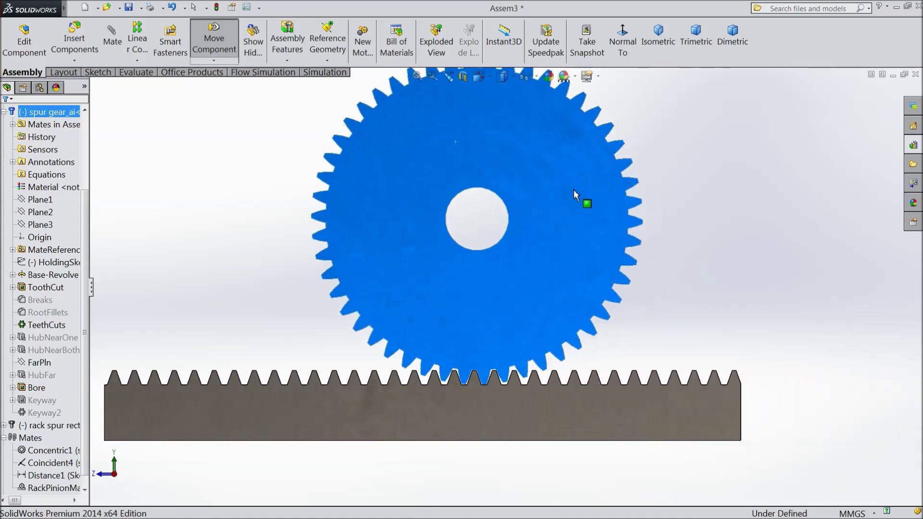
Turn the gear further to slide the rack, then orbit and zoom to fit the meshed assembly in 3D.
left_click_drag(473, 171, 509, 187)
key("Escape")
scroll(471, 247, "up", 3)
middle_click_drag(241, 252, 321, 326)
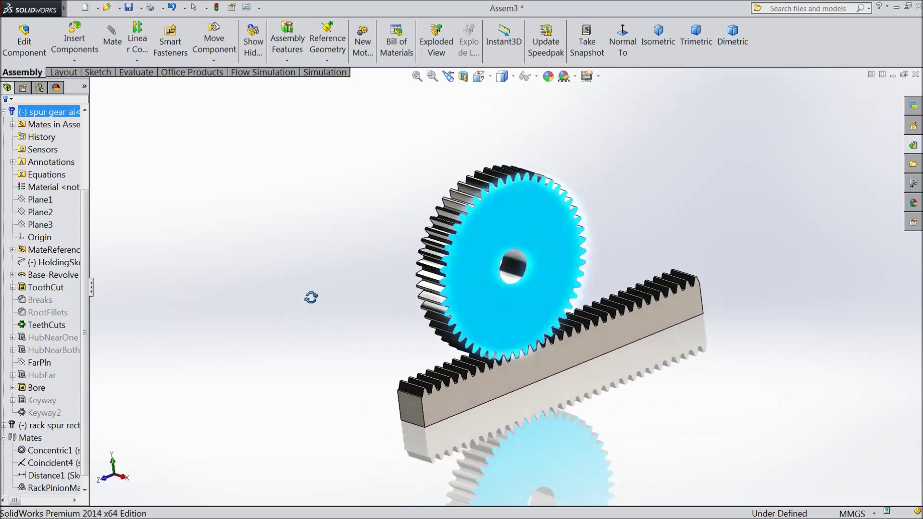
middle_click_drag(320, 326, 278, 301)
scroll(598, 338, "down", 3)
middle_click_drag(674, 235, 662, 220)
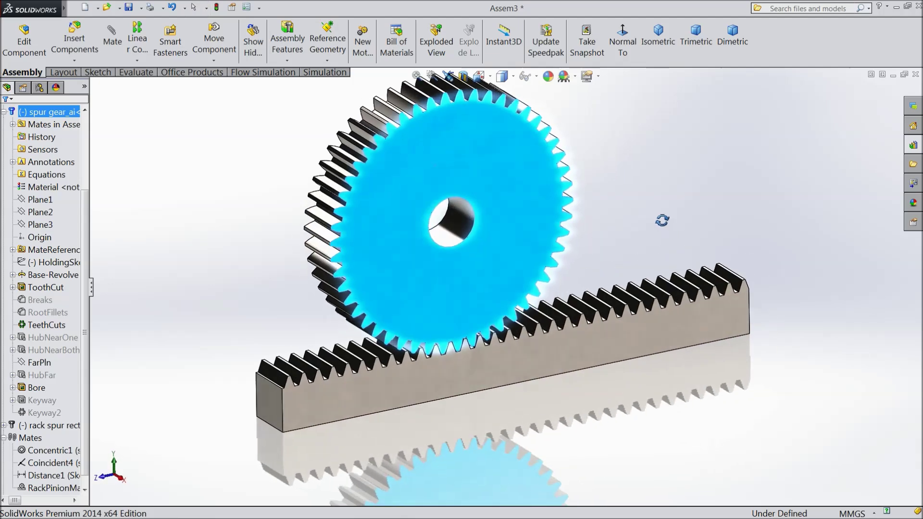
key("f")
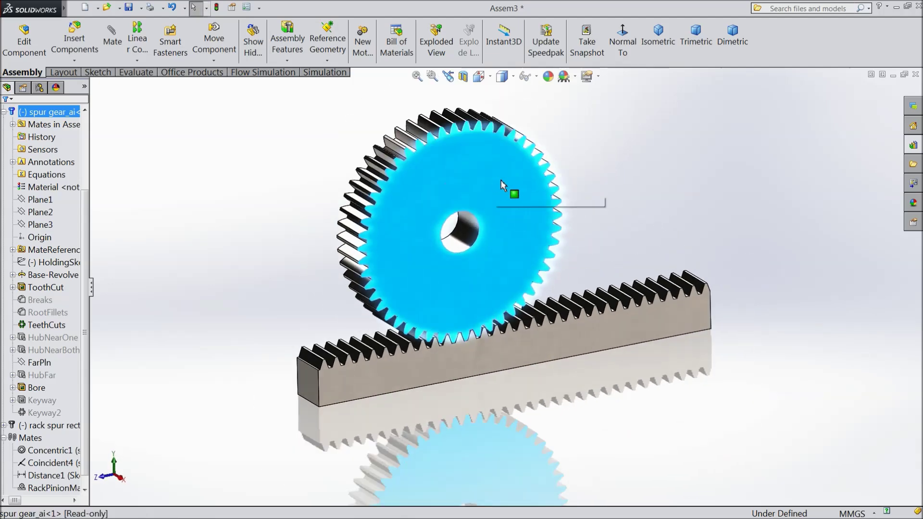